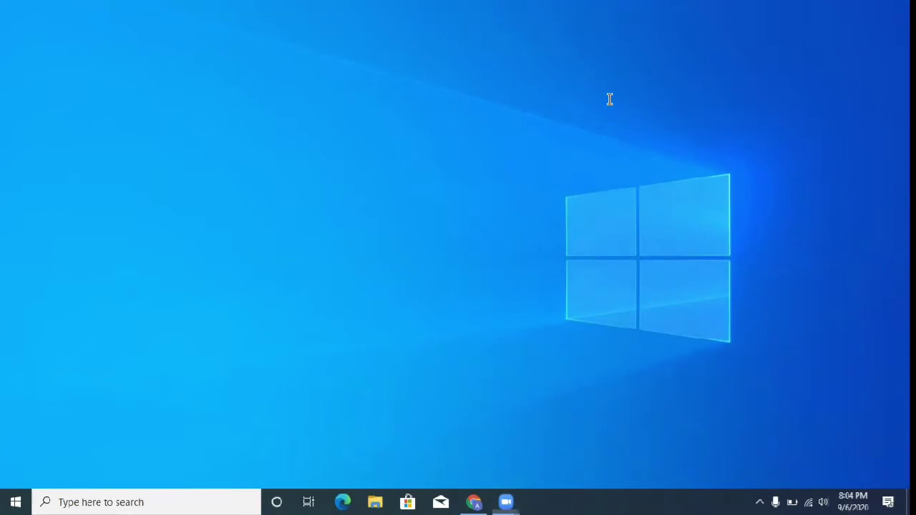
Launch Adobe Photoshop CC 2019 by searching 'phot' in Windows Start.
click(148, 500)
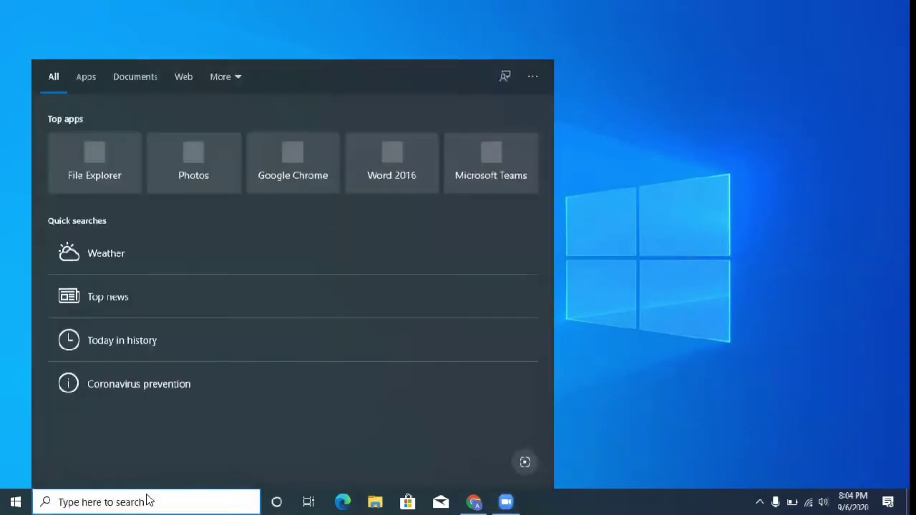
text(phot)
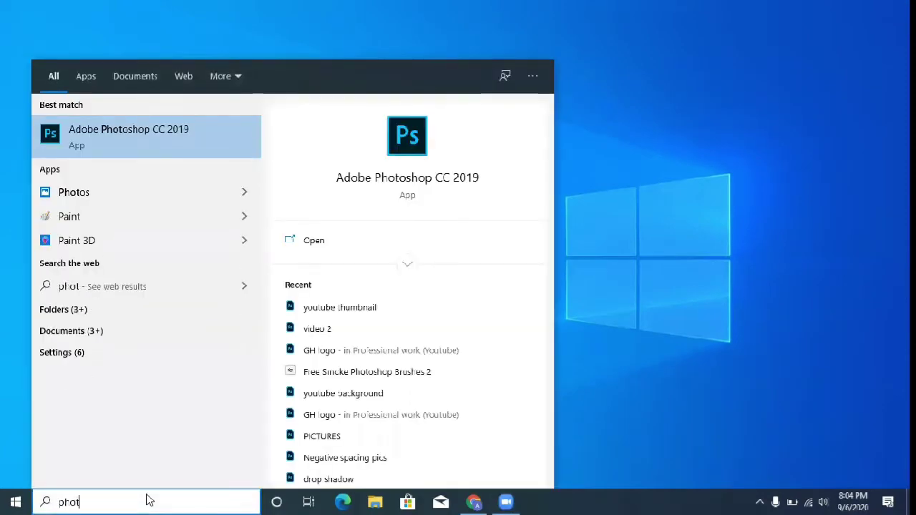
key(Return)
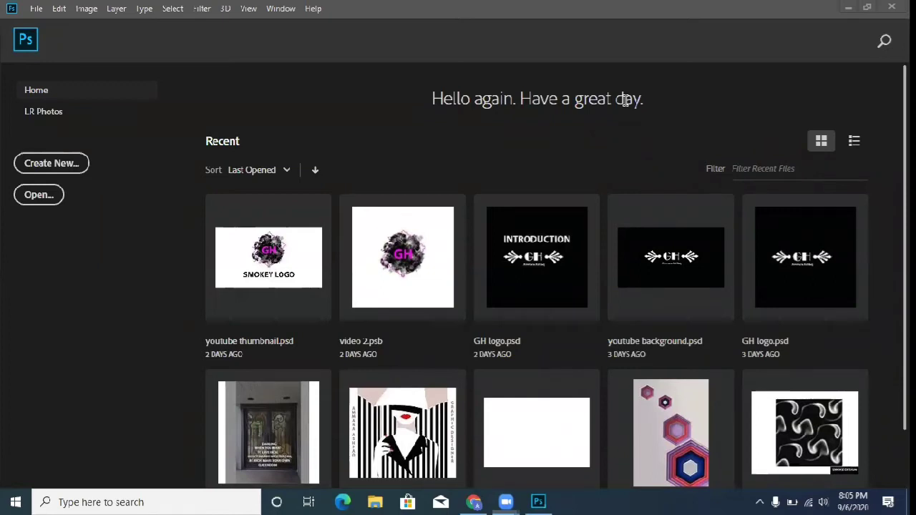
Create a new 8 × 8 inch, 300 ppi RGB document with a white background.
key(ctrl+n)
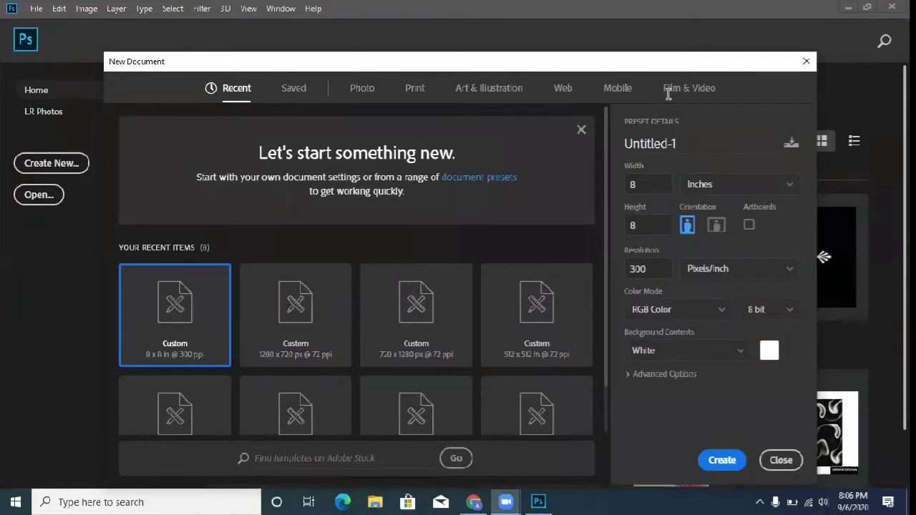
click(722, 460)
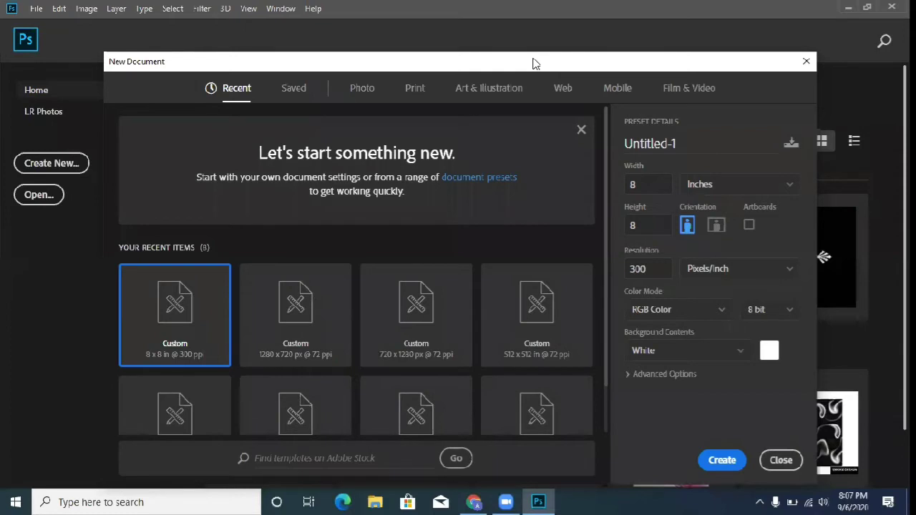
click(720, 460)
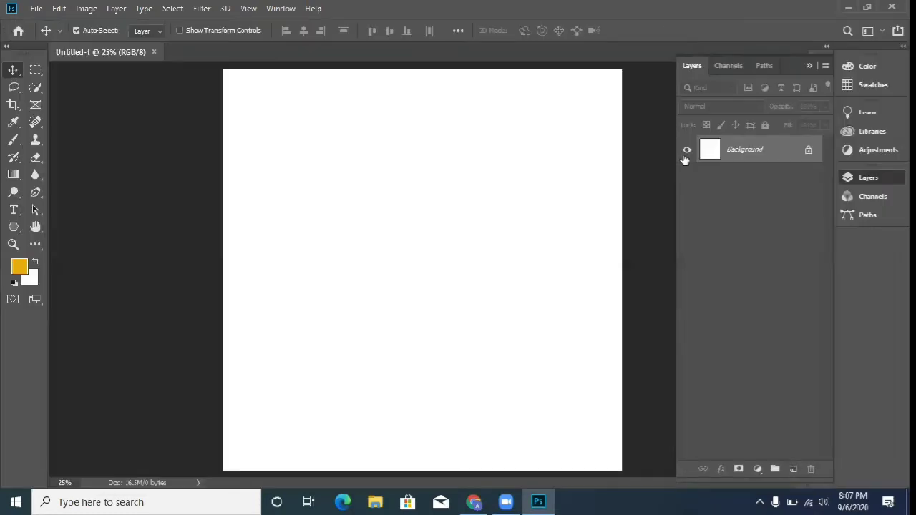
Unlock the background as Layer 0 and type the two-line heading 'Lets design a Bee pattern'.
click(808, 153)
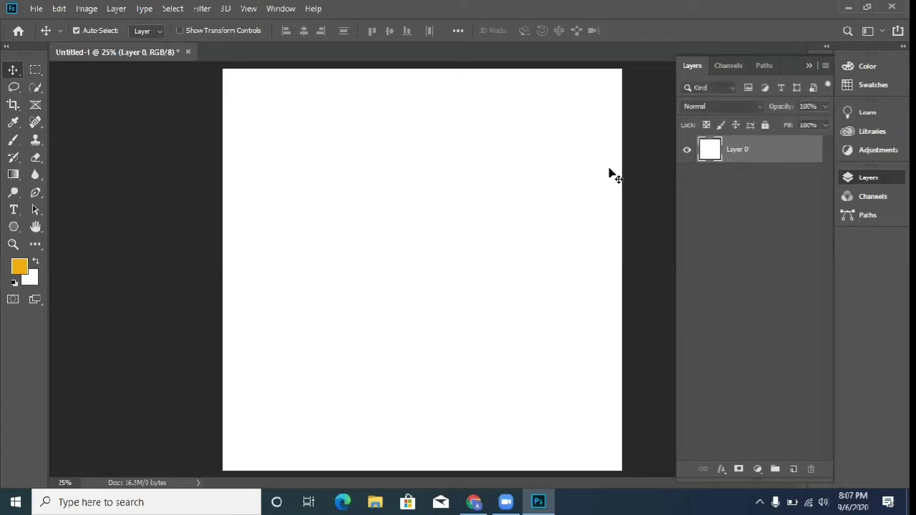
click(12, 210)
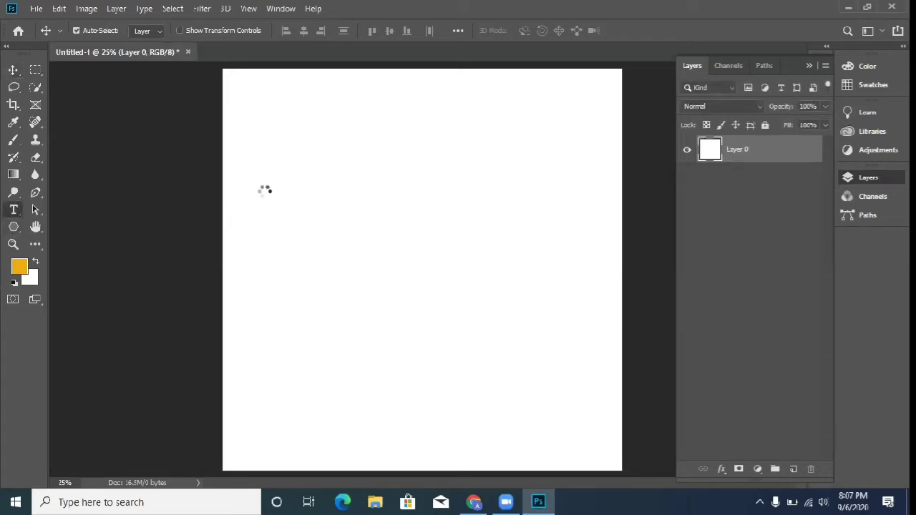
click(275, 187)
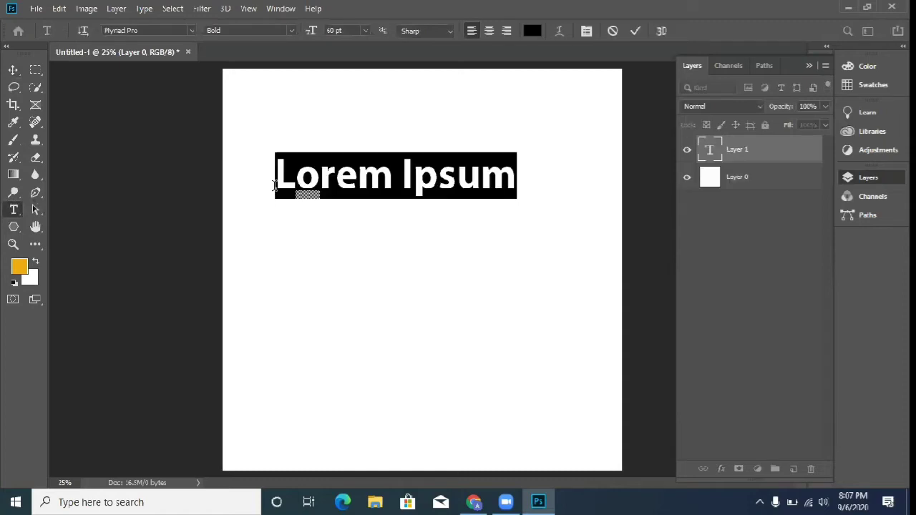
text(Lets design a B)
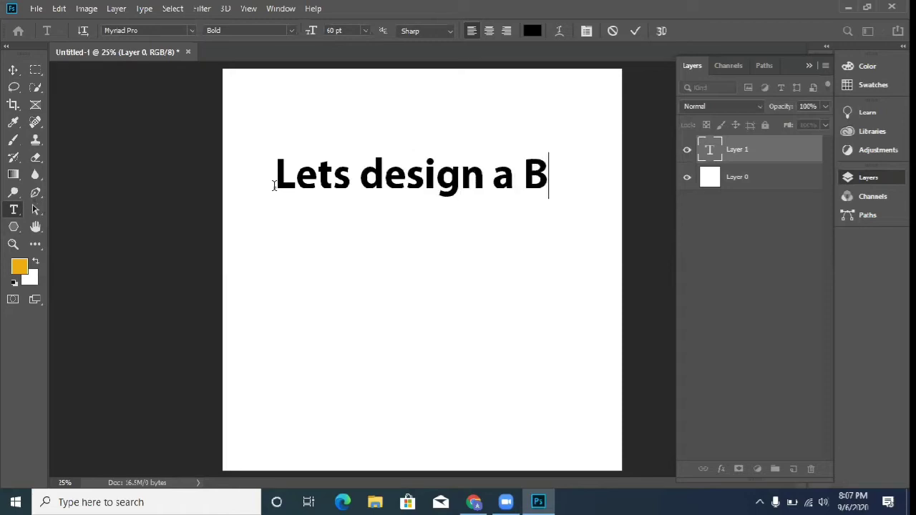
text(ee)
key(Return)
text(patte)
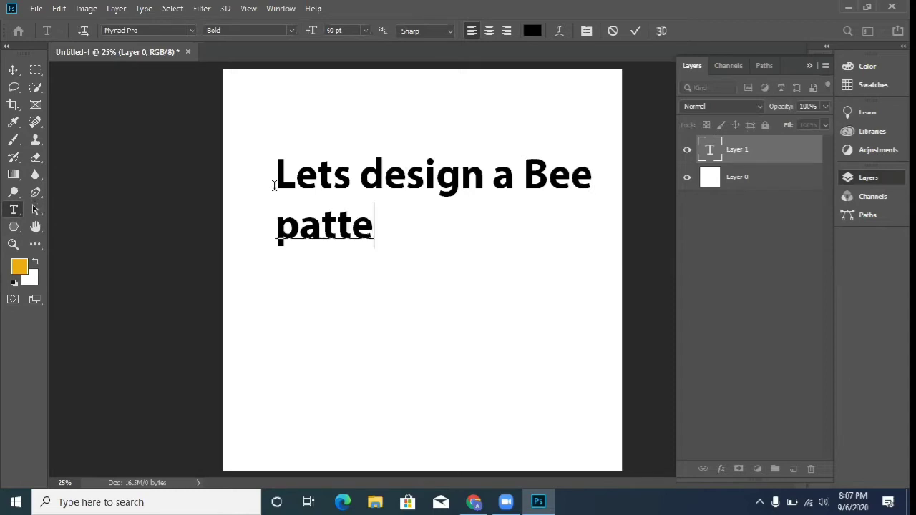
text(rn)
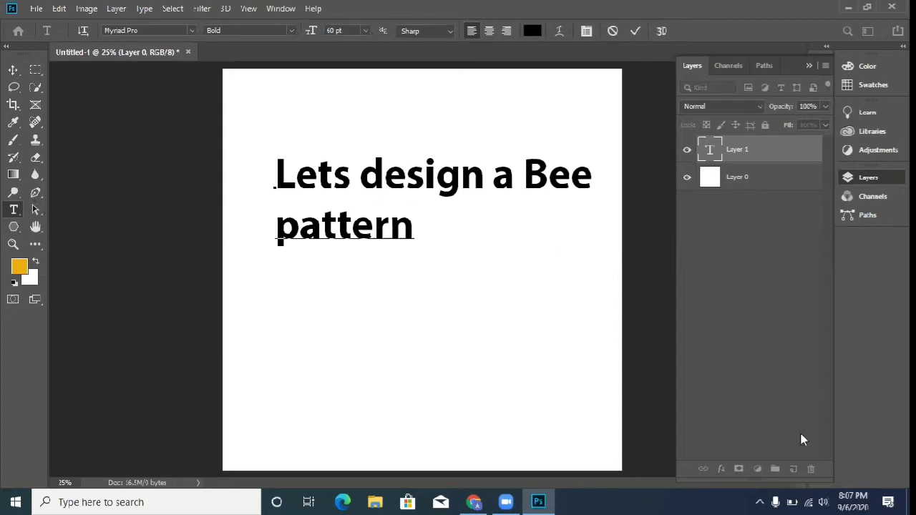
Commit the heading, then delete its text layer to leave the canvas blank.
click(769, 149)
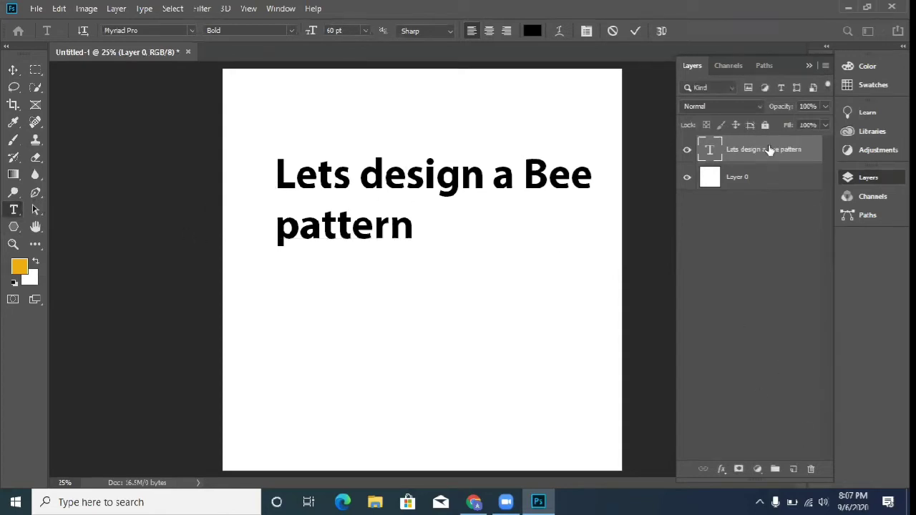
click(812, 469)
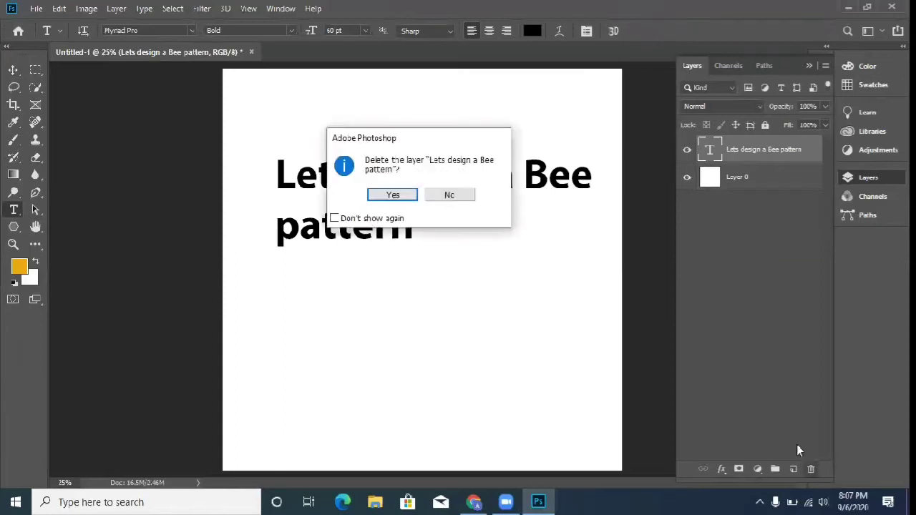
click(393, 198)
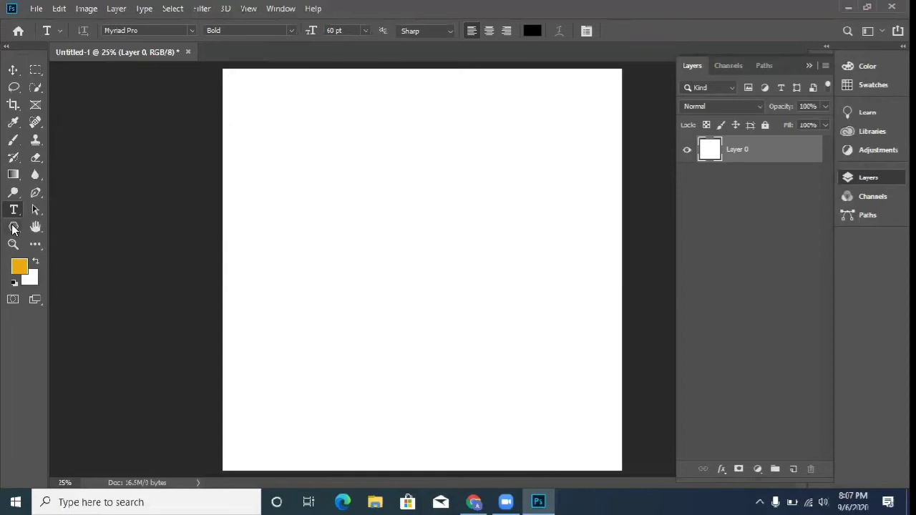
Draw a yellow six-sided hexagon top-left, rotate it 45°, and shift it slightly right.
click(13, 227)
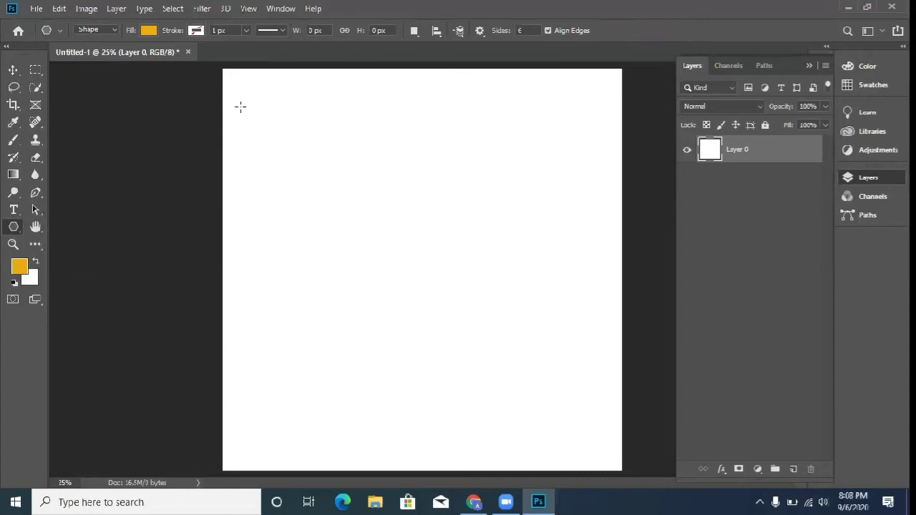
drag(257, 124, 259, 129)
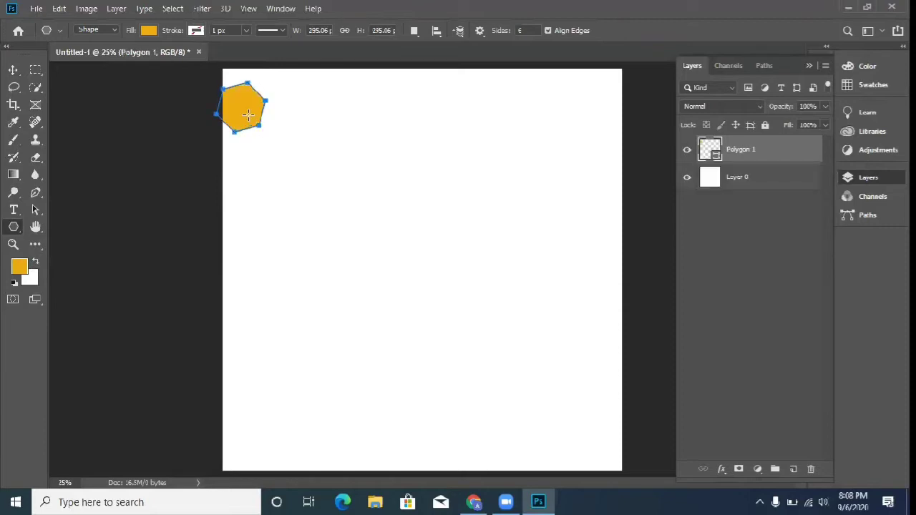
click(14, 71)
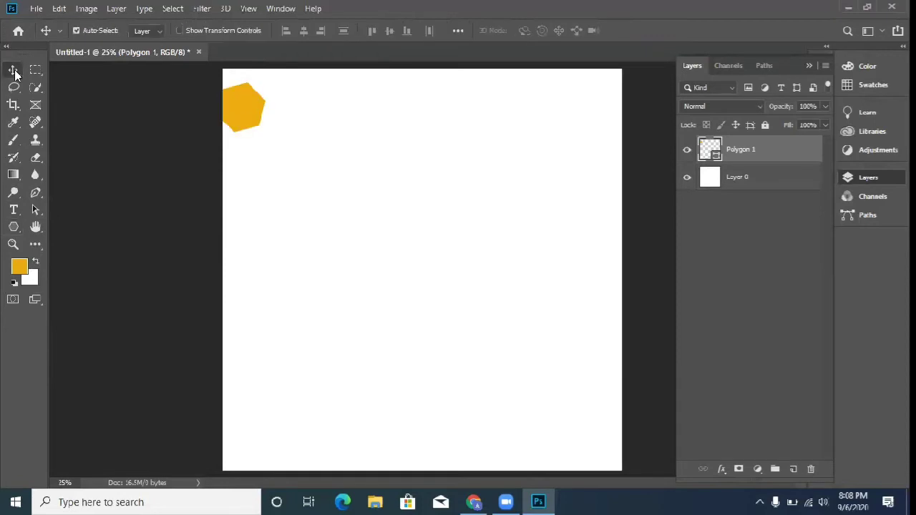
key(ctrl+t)
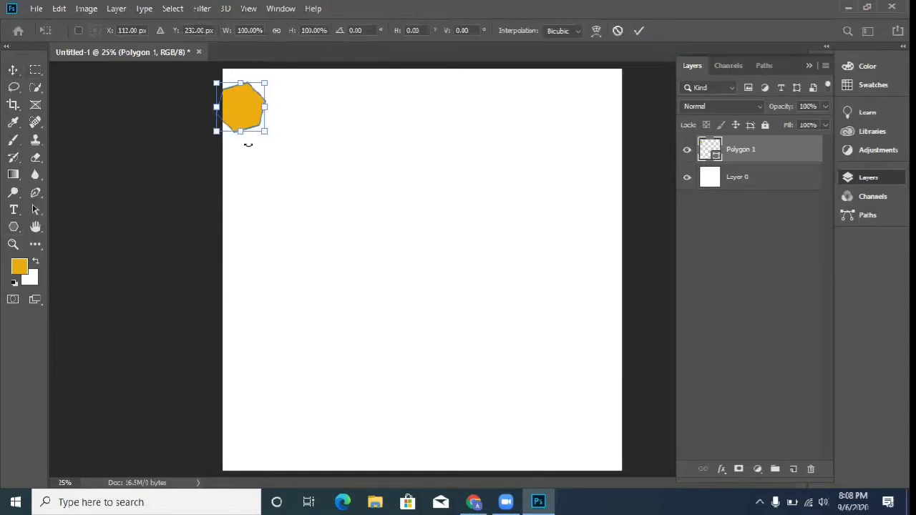
drag(283, 114, 273, 155)
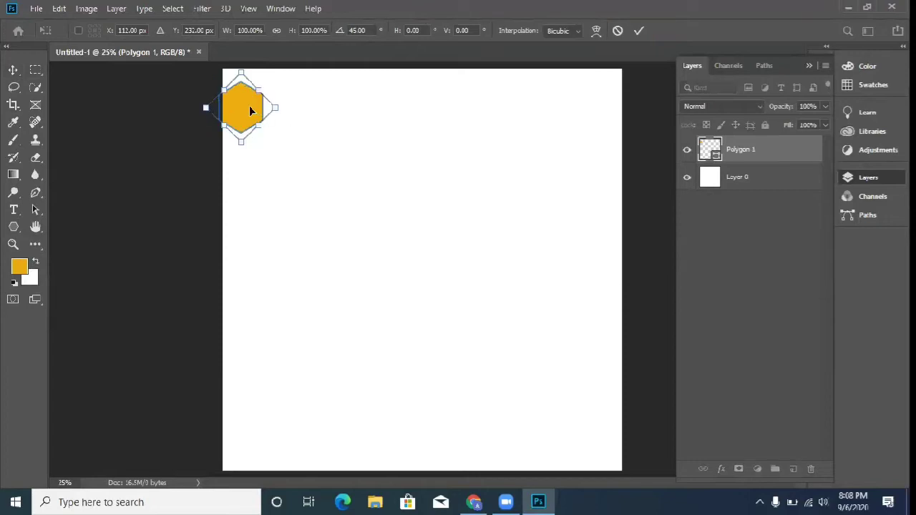
mouse_move(251, 109)
mouse_down()
mouse_move(260, 105)
mouse_move(251, 84)
mouse_move(270, 112)
mouse_up()
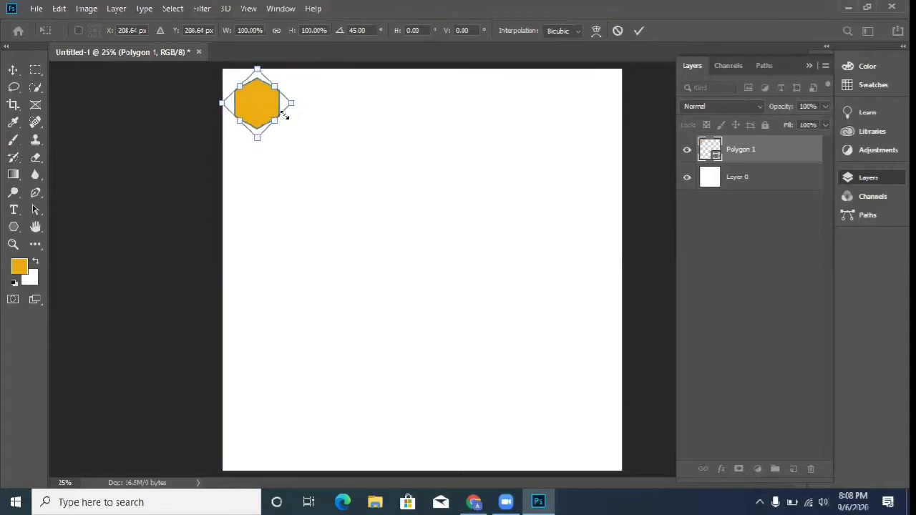
key(Return)
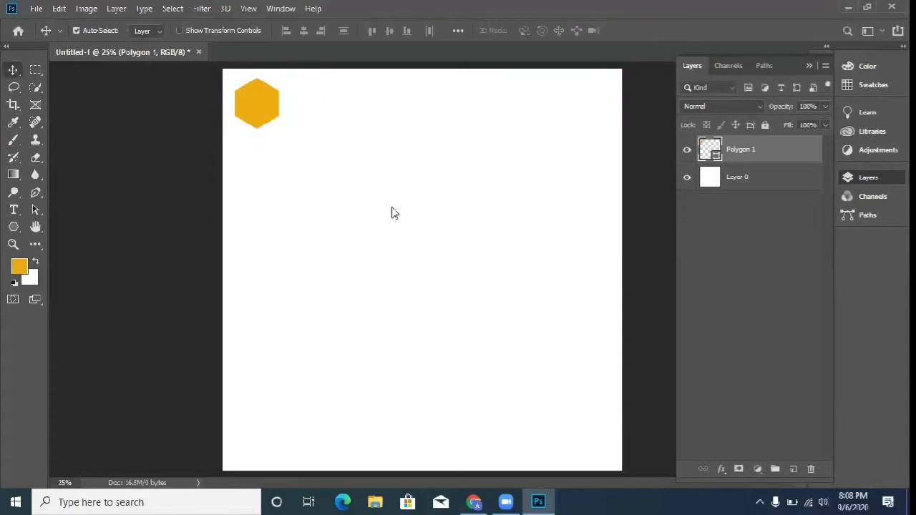
Give the hexagon a black outline stroke 7.41 px wide.
click(13, 227)
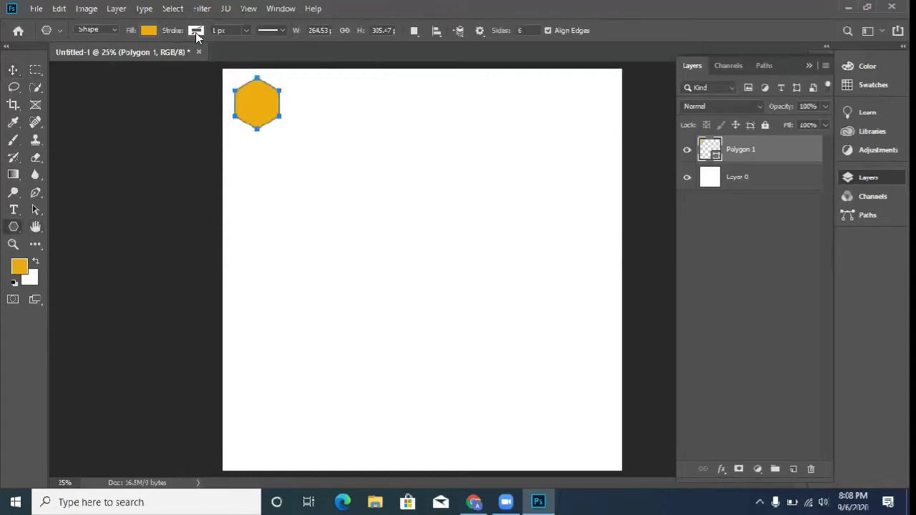
click(196, 32)
click(130, 100)
click(220, 30)
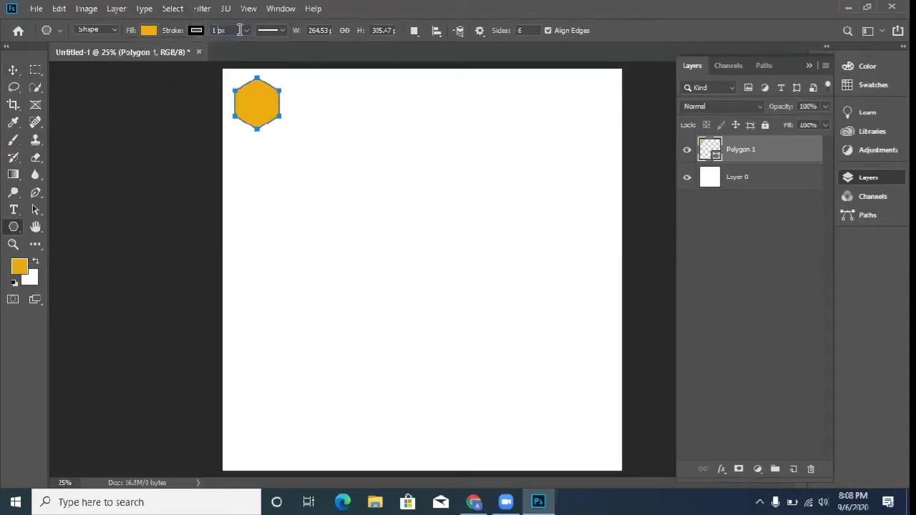
click(247, 31)
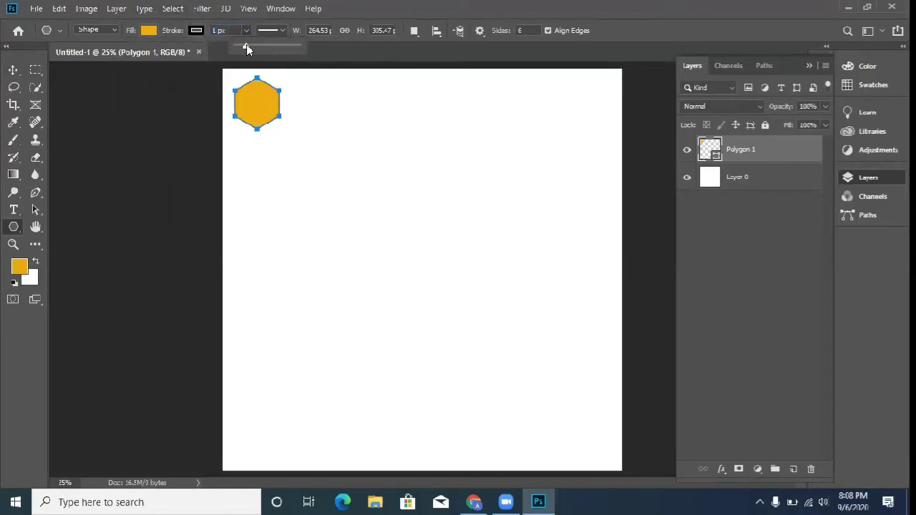
click(248, 44)
click(13, 70)
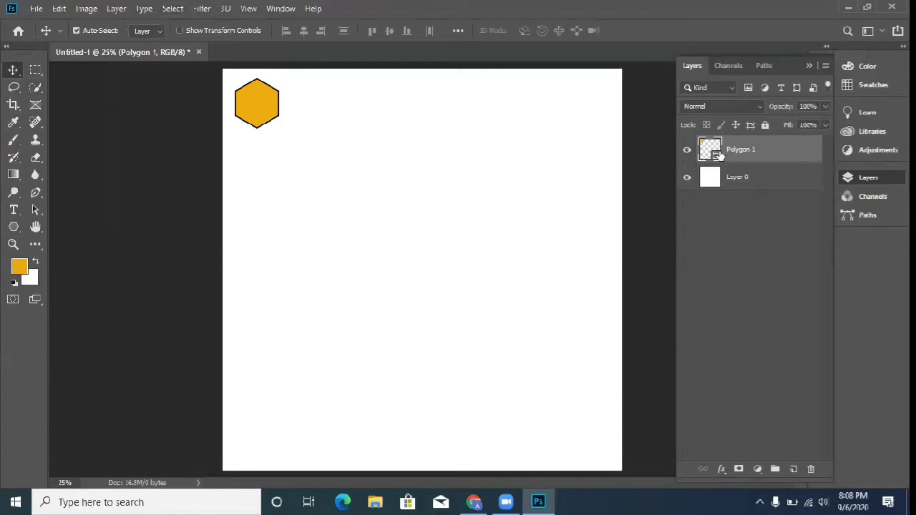
Add an Inner Shadow to Polygon 1 with angle 126°, distance 19, choke 14, size 40.
double_click(777, 148)
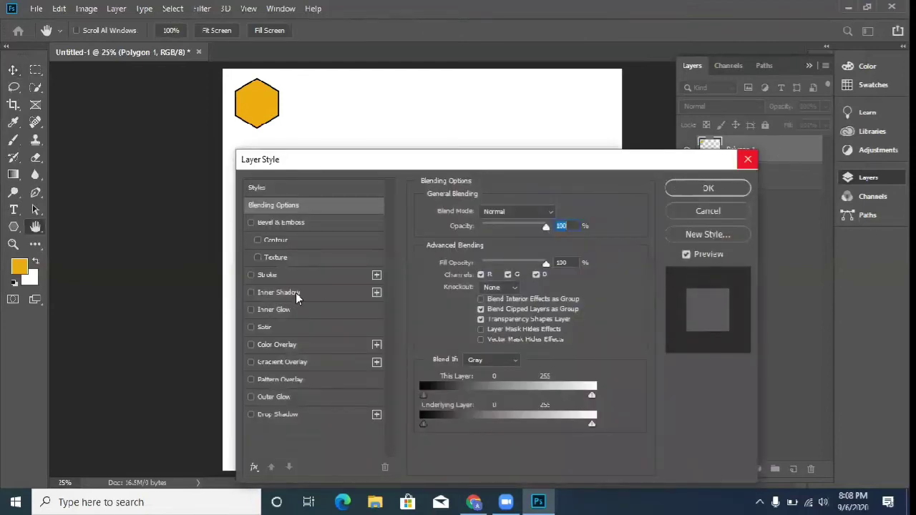
click(315, 292)
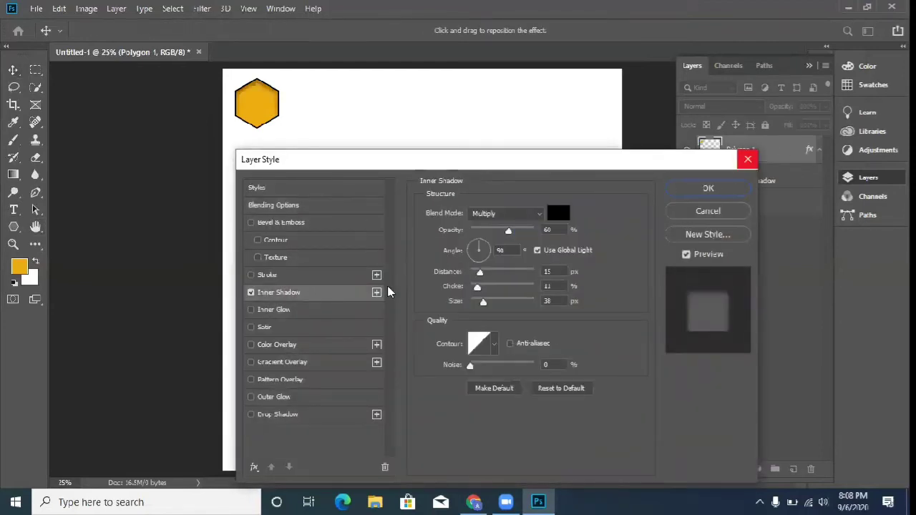
double_click(511, 250)
key(BackSpace)
text(126)
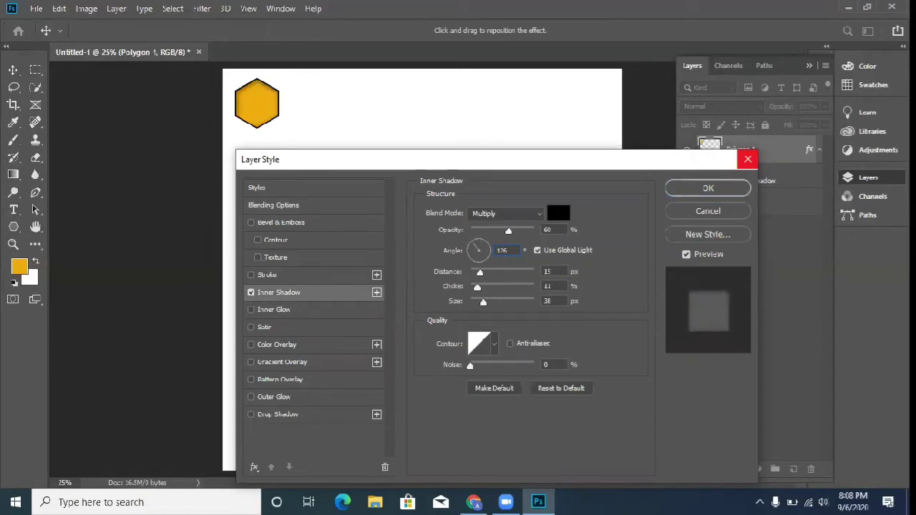
drag(479, 285, 480, 287)
drag(481, 277, 484, 306)
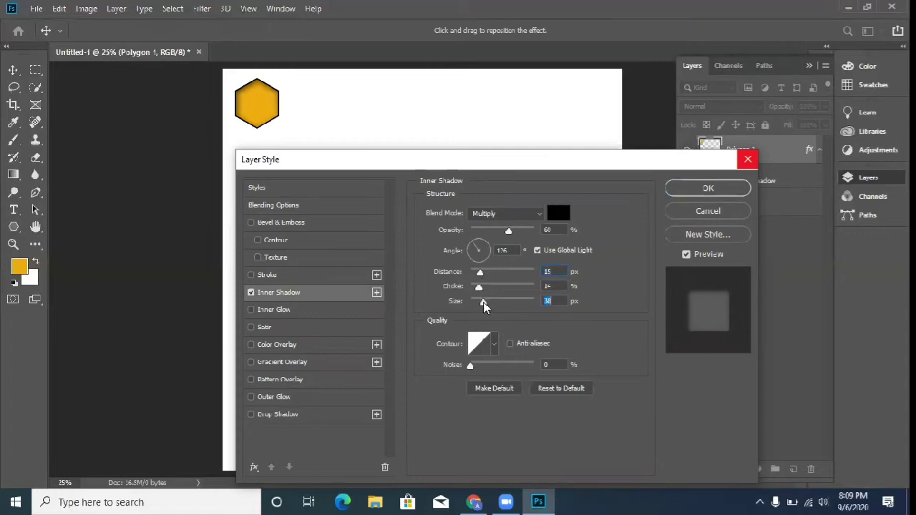
drag(485, 307, 486, 307)
click(698, 189)
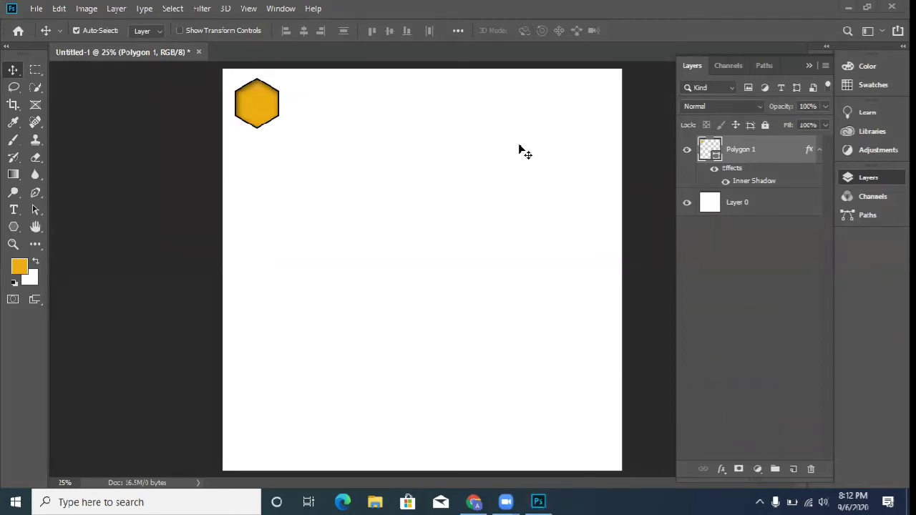
Type 'Honey FarmsLtdCo.' beside the canvas, then duplicate the hexagon and shift the copy right.
click(637, 291)
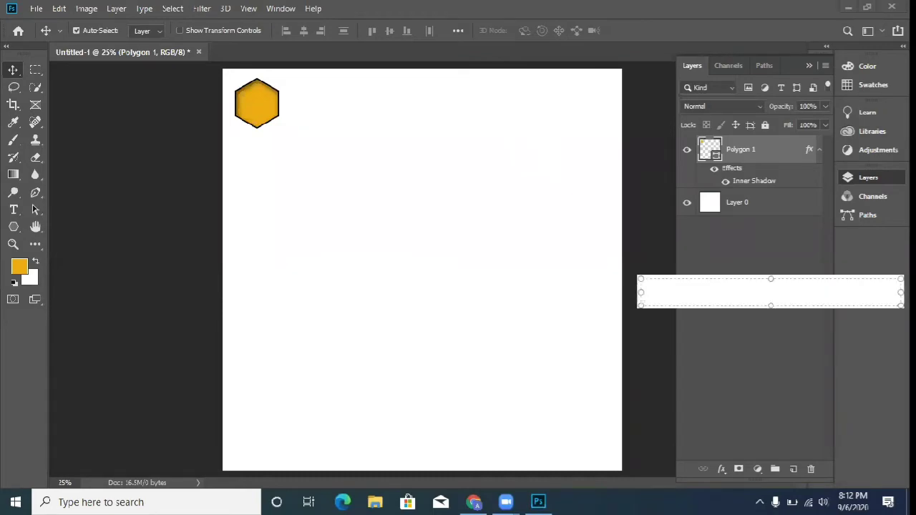
text(Honey FarmsLtd)
text(Co.)
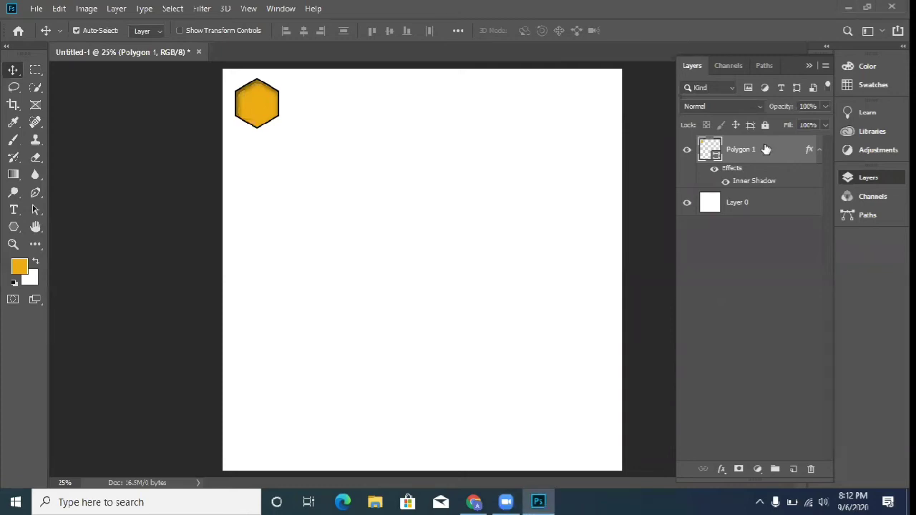
key(ctrl+j)
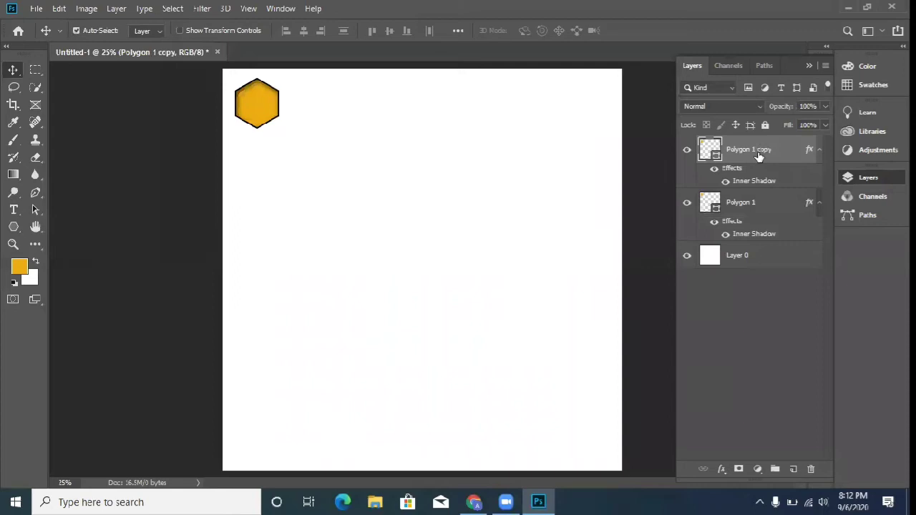
key(shift+Right)
key(shift+Right)
key(shift+Right)
key(shift+Right)
key(shift+Right)
key(shift+Right)
key(shift+Right)
key(shift+Right)
key(shift+Right)
key(shift+Right)
key(shift+Right)
key(shift+Right)
key(shift+Right)
key(shift+Right)
key(shift+Right)
key(shift+Right)
key(shift+Right)
key(shift+Right)
key(shift+Right)
key(shift+Right)
key(shift+Right)
Fine-tune the copy with arrow nudges until it sits flush and level with the original.
key(Left)
key(Left)
key(Left)
key(Left)
key(Left)
key(Left)
key(Left)
key(Left)
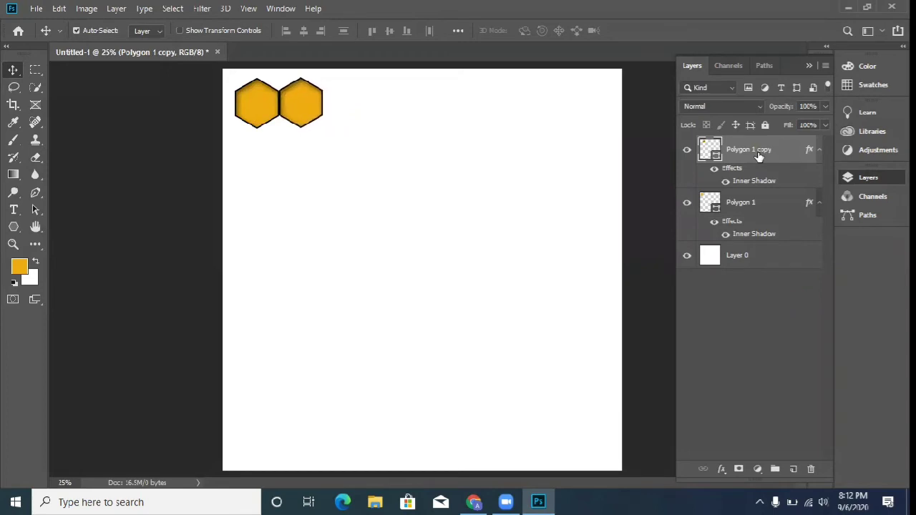
key(Right)
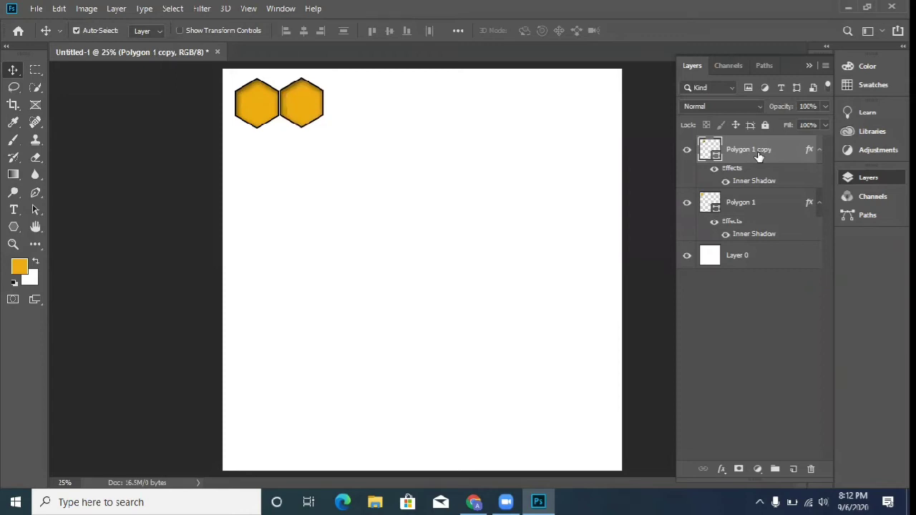
key(Left)
key(Left)
key(Left)
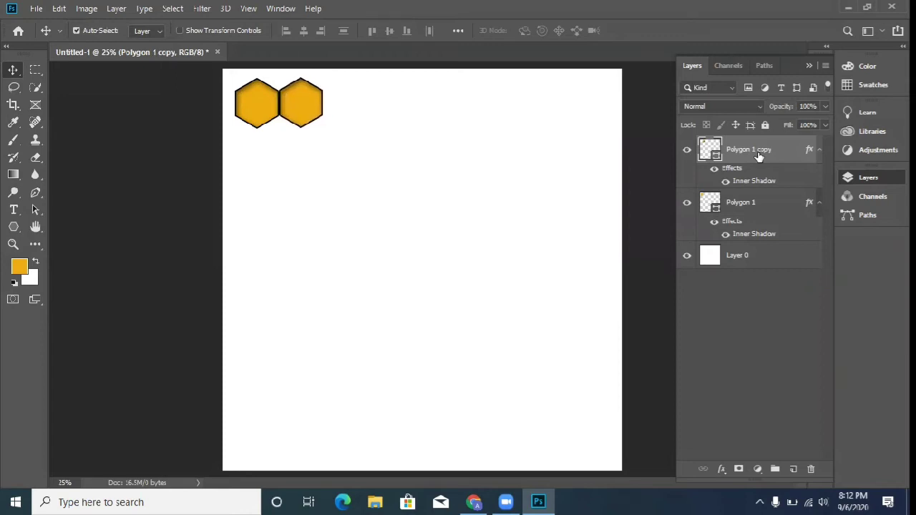
key(Left)
key(Left)
key(Down)
Duplicate both hexagons as a pair and slide it right beside the first two.
ctrl+click(771, 209)
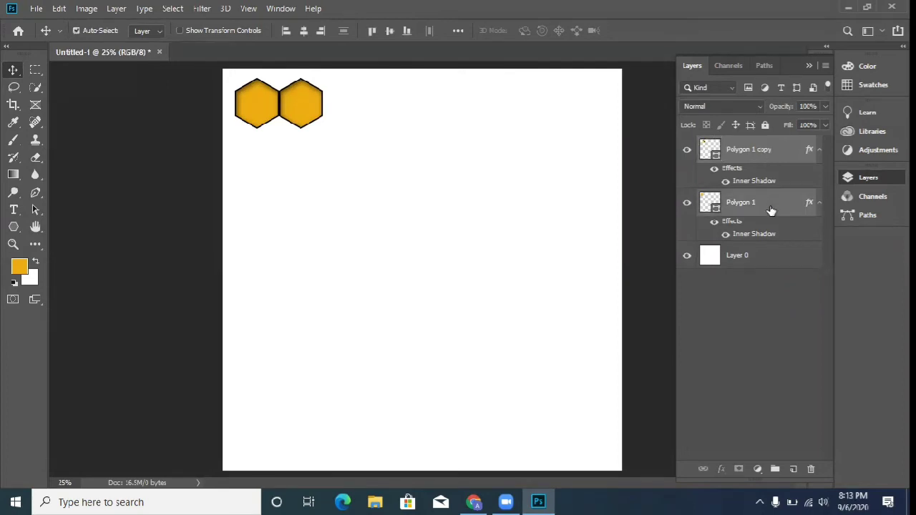
key(ctrl+j)
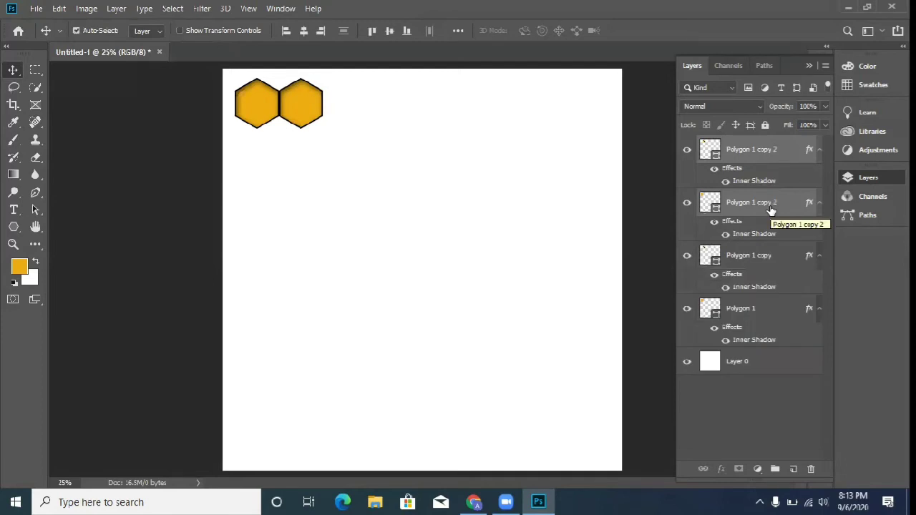
key(shift+Right)
key(shift+Right)
key(shift+Right)
key(shift+Right)
key(shift+Right)
key(shift+Right)
key(shift+Right)
key(shift+Right)
key(shift+Right)
key(shift+Right)
key(shift+Right)
key(shift+Right)
key(shift+Right)
key(shift+Right)
key(shift+Right)
key(shift+Right)
key(shift+Right)
key(shift+Right)
key(shift+Right)
key(shift+Right)
key(shift+Right)
key(shift+Right)
key(shift+Right)
key(shift+Right)
key(shift+Right)
key(shift+Right)
key(shift+Right)
key(shift+Right)
key(shift+Right)
key(shift+Right)
key(shift+Right)
key(shift+Right)
key(shift+Right)
key(shift+Right)
key(shift+Right)
key(shift+Right)
key(shift+Right)
key(shift+Right)
key(shift+Right)
key(shift+Right)
key(shift+Right)
key(shift+Right)
key(shift+Right)
key(shift+Left)
key(shift+Left)
key(shift+Left)
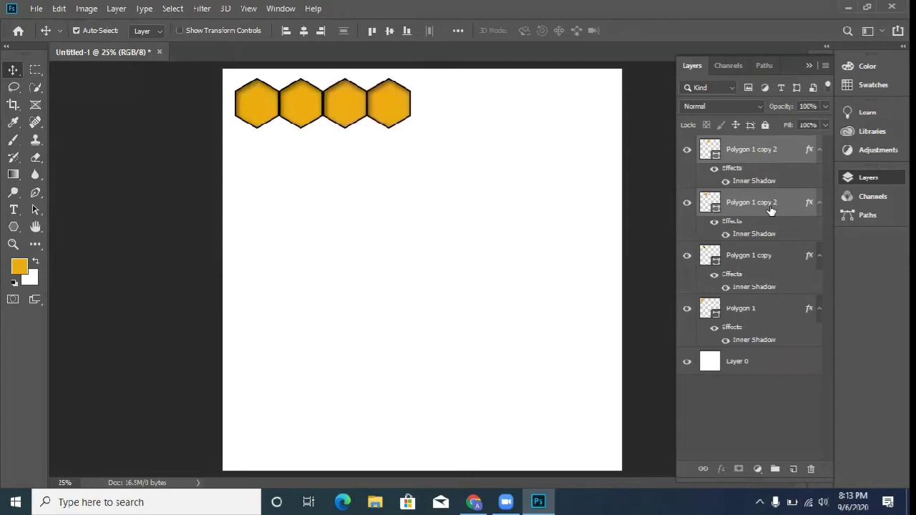
key(shift+Right)
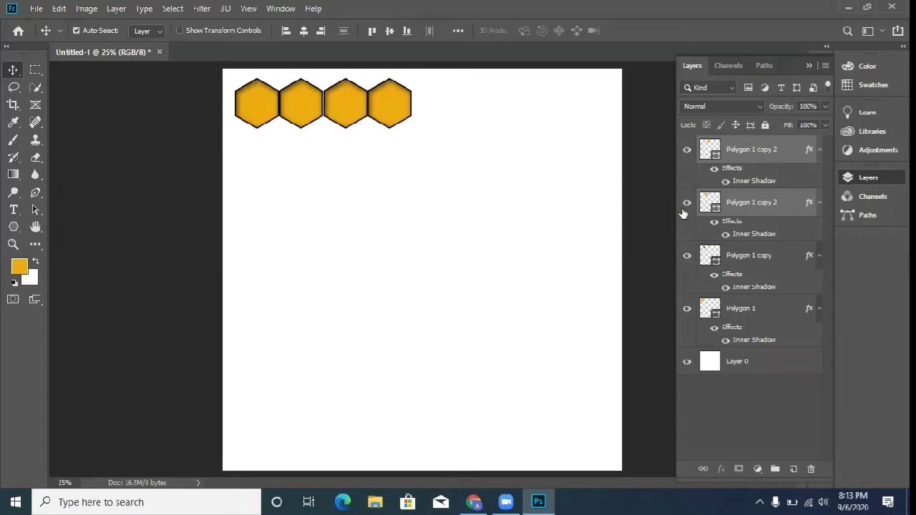
Select the fourth hexagon and nudge it slightly right to close a gap.
click(308, 115)
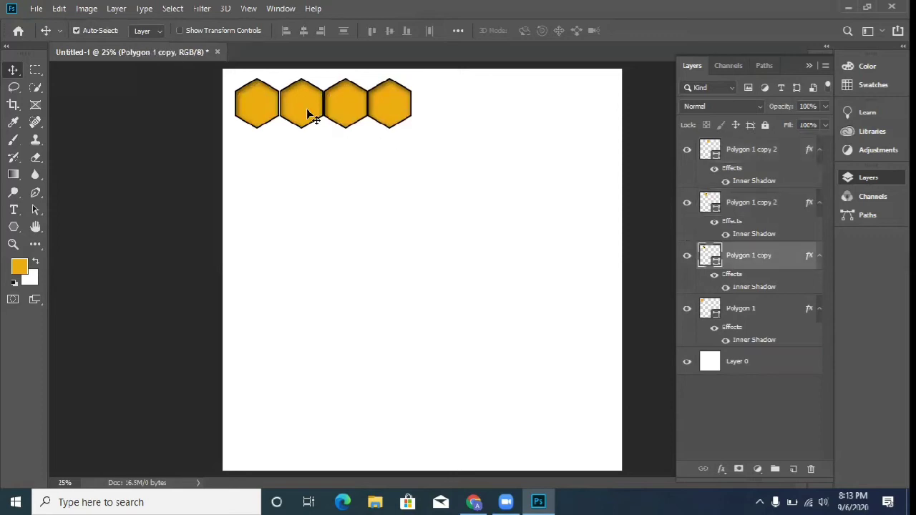
click(343, 116)
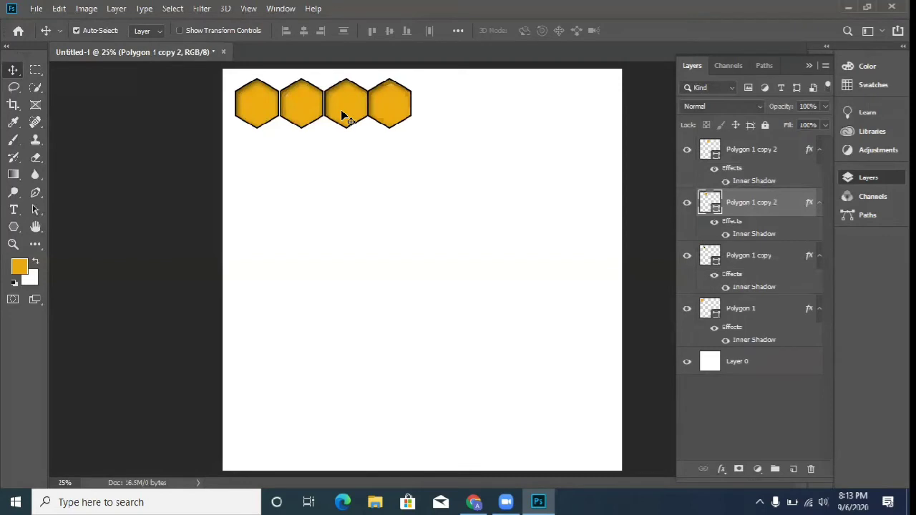
click(392, 112)
key(Right)
key(Right)
key(Right)
key(Right)
key(Right)
key(Right)
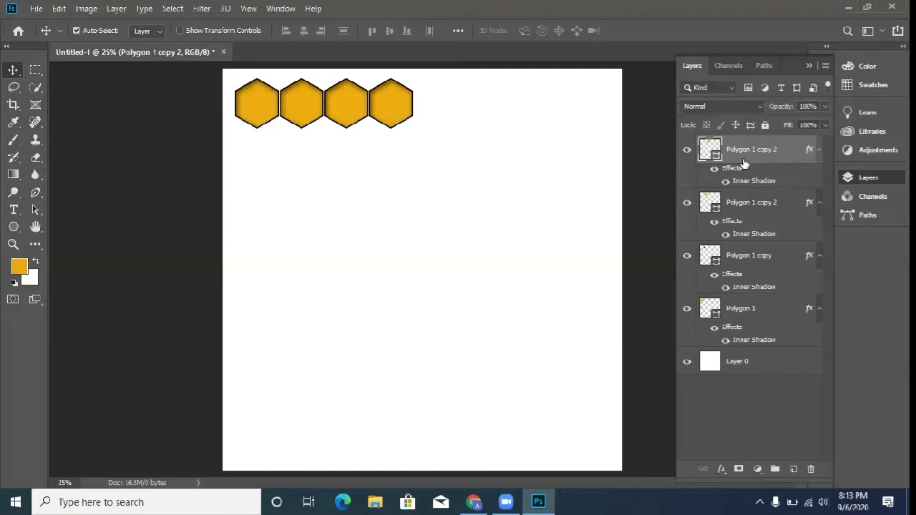
Duplicate the last two hexagons and move the new pair right along the row.
shift+click(790, 207)
key(ctrl+j)
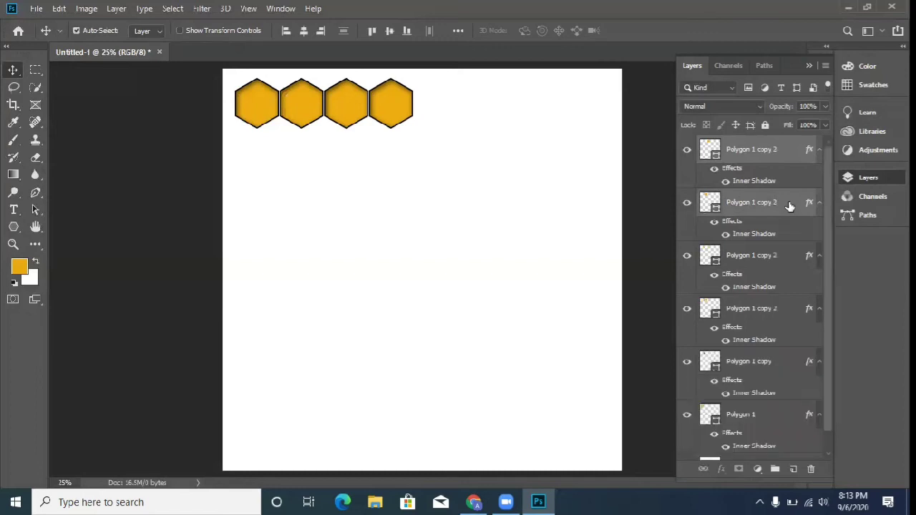
key(shift+Right)
key(shift+Right)
key(shift+Right)
key(shift+Right)
key(shift+Right)
key(shift+Right)
key(shift+Right)
key(shift+Right)
key(shift+Right)
key(shift+Right)
key(shift+Right)
key(shift+Right)
key(shift+Right)
key(shift+Right)
key(shift+Right)
key(shift+Right)
key(shift+Right)
key(shift+Right)
key(shift+Right)
key(shift+Right)
key(shift+Right)
key(shift+Right)
key(shift+Right)
key(shift+Right)
key(shift+Right)
key(shift+Right)
key(shift+Right)
key(shift+Right)
key(shift+Right)
key(shift+Right)
key(shift+Right)
key(shift+Right)
key(shift+Right)
key(shift+Right)
key(shift+Right)
key(shift+Right)
key(shift+Right)
key(shift+Right)
key(shift+Right)
key(Right)
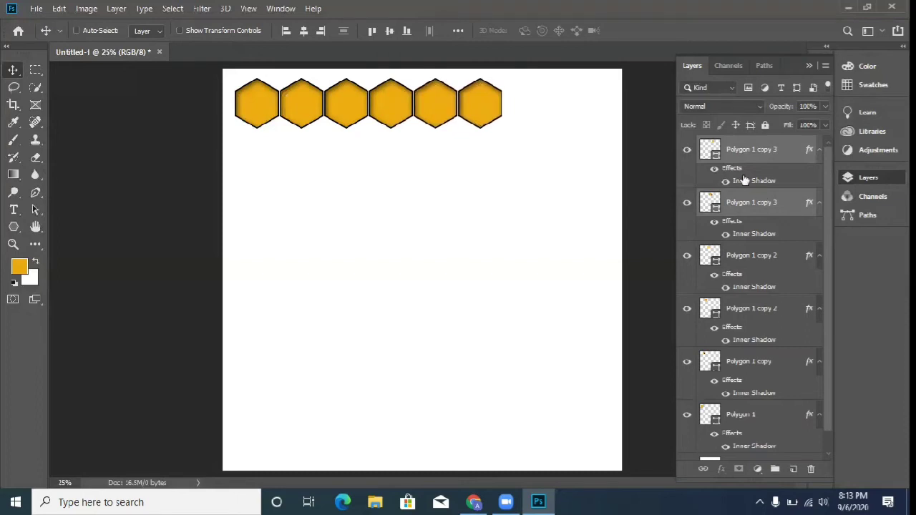
Duplicate the rightmost pair again and slide it right to make eight hexagons.
key(ctrl+j)
key(shift+Right)
key(shift+Right)
key(shift+Right)
key(shift+Right)
key(shift+Right)
key(shift+Right)
key(shift+Right)
key(shift+Right)
key(shift+Right)
key(shift+Right)
key(shift+Right)
key(shift+Right)
key(shift+Right)
key(shift+Right)
key(shift+Right)
key(shift+Right)
key(shift+Right)
key(shift+Right)
key(shift+Right)
key(shift+Right)
key(shift+Right)
key(shift+Right)
key(shift+Right)
key(shift+Right)
key(shift+Right)
key(shift+Right)
key(shift+Right)
key(shift+Right)
key(shift+Right)
key(shift+Right)
key(shift+Right)
key(shift+Right)
key(shift+Right)
key(shift+Right)
key(shift+Right)
key(shift+Right)
key(shift+Right)
key(shift+Right)
key(shift+Right)
key(shift+Right)
key(shift+Right)
key(shift+Right)
key(shift+Right)
key(shift+Right)
key(shift+Right)
key(shift+Left)
Nudge the newest pair flush, then select all polygon layers from Polygon 1 up.
key(shift+Left)
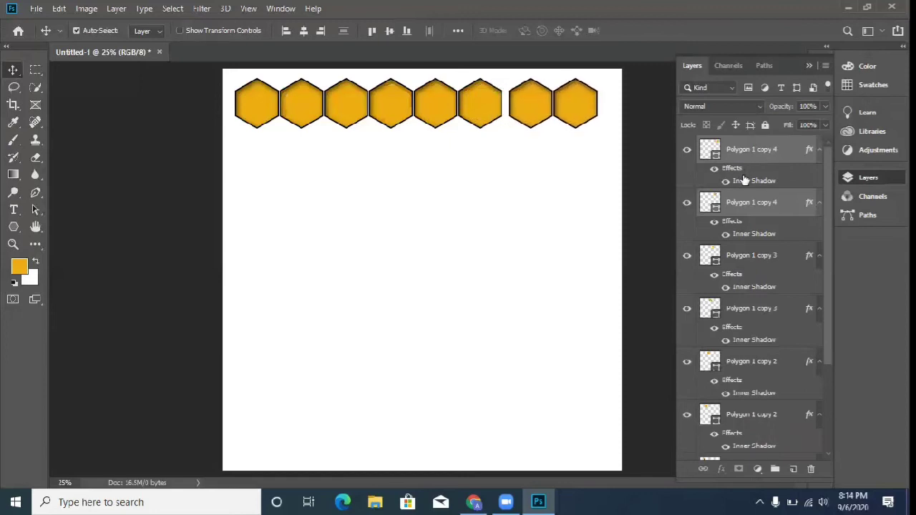
key(shift+Left)
key(shift+Left)
key(shift+Right)
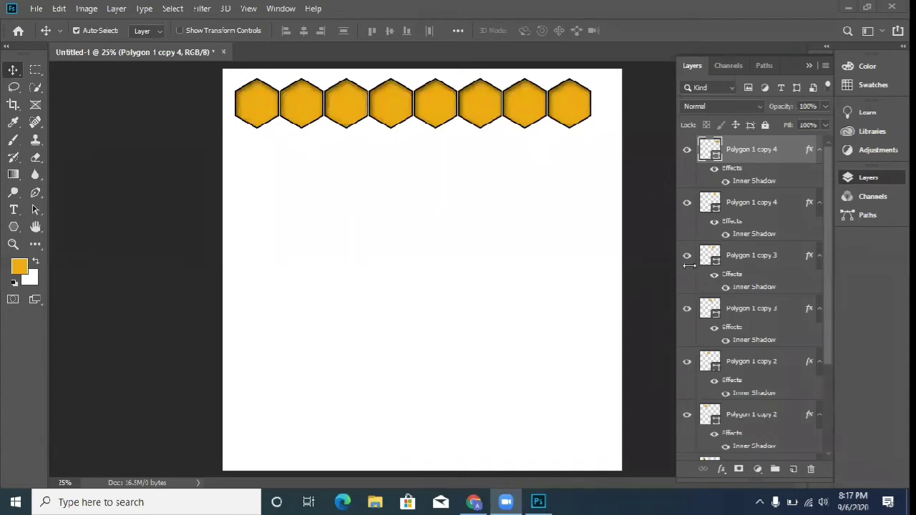
scroll(772, 153, down, 1)
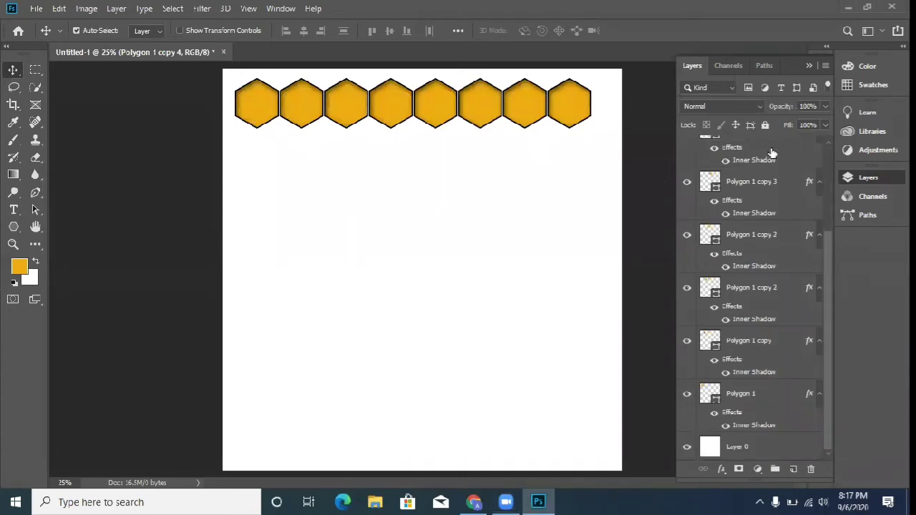
scroll(773, 153, up, 1)
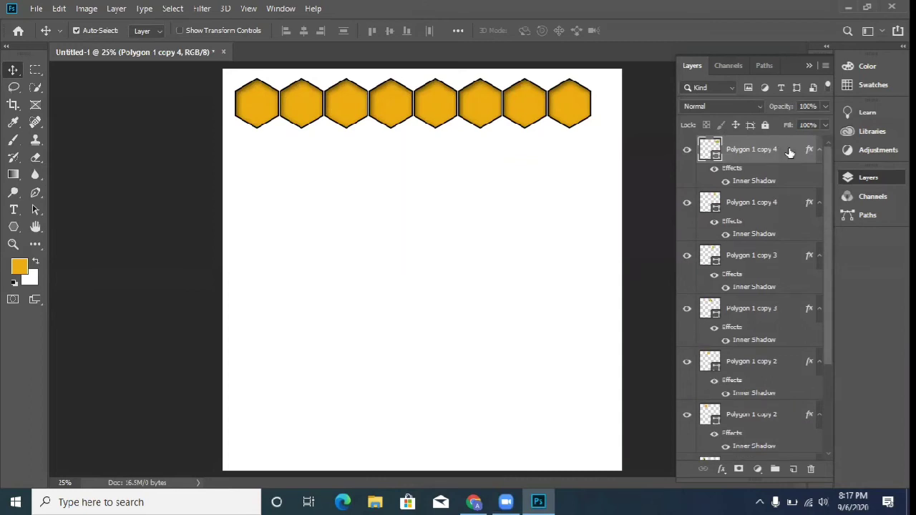
scroll(751, 268, down, 3)
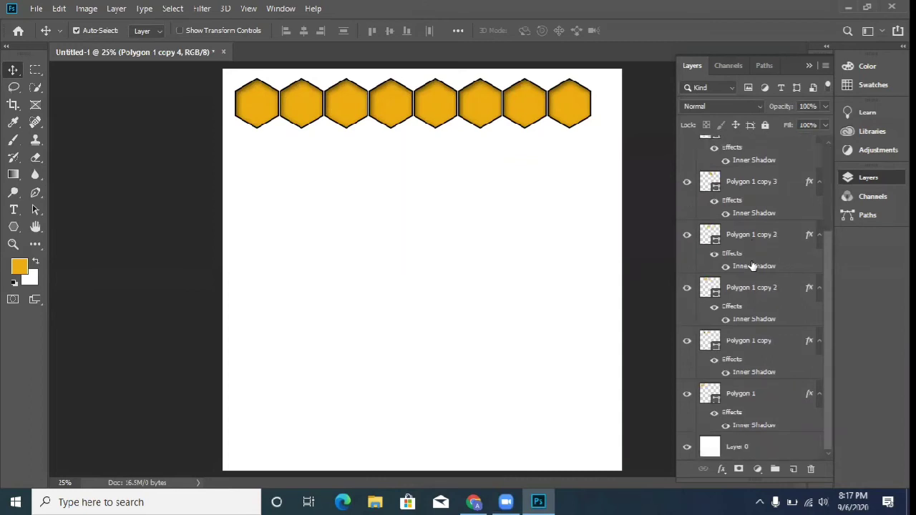
shift+click(772, 396)
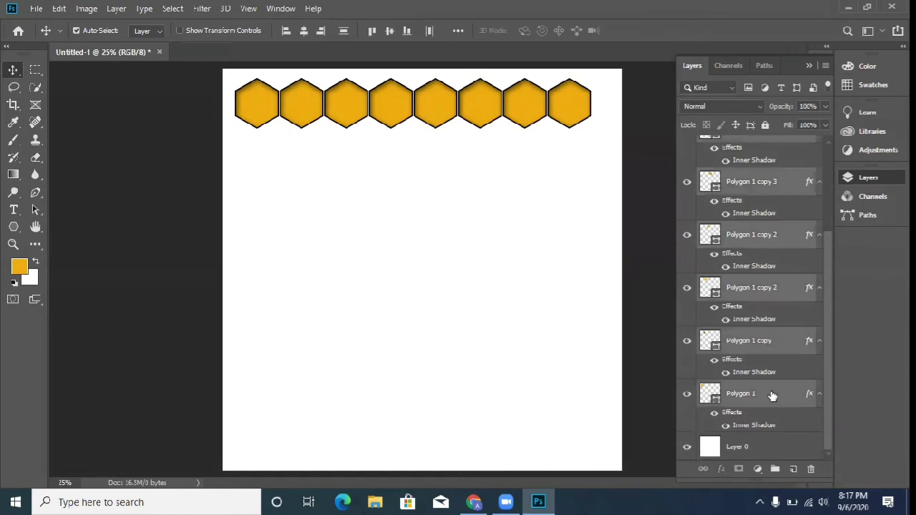
Group the hexagon row, duplicate it, and shift the copy down and right to interlock.
key(ctrl+g)
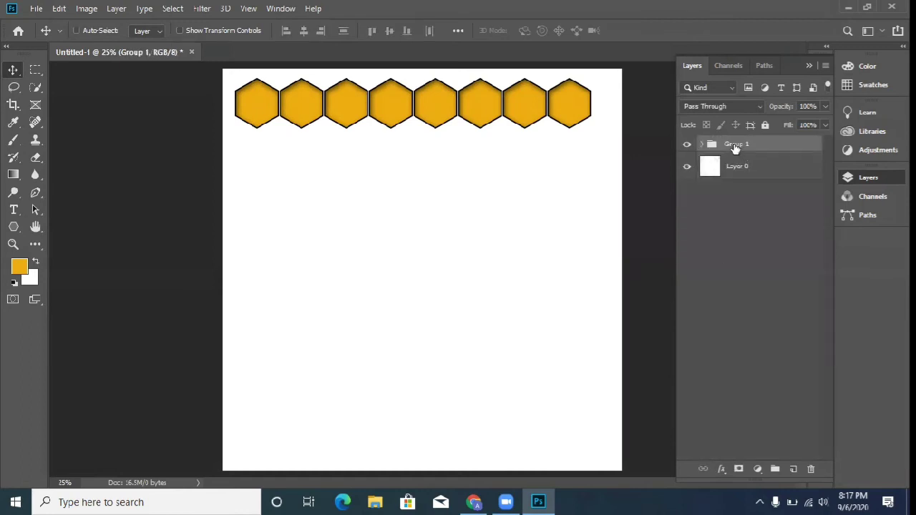
key(ctrl+j)
key(shift+Down)
key(shift+Down)
key(shift+Down)
key(shift+Down)
key(shift+Down)
key(shift+Down)
key(shift+Down)
key(shift+Down)
key(shift+Down)
key(shift+Down)
key(shift+Down)
key(shift+Down)
key(shift+Down)
key(shift+Down)
key(shift+Down)
key(shift+Down)
key(shift+Down)
key(shift+Down)
key(shift+Down)
key(shift+Down)
key(shift+Down)
key(shift+Down)
key(shift+Down)
key(shift+Down)
key(shift+Down)
key(shift+Down)
key(shift+Right)
key(shift+Right)
key(shift+Right)
key(shift+Right)
key(shift+Right)
key(shift+Right)
key(shift+Right)
key(shift+Right)
key(shift+Right)
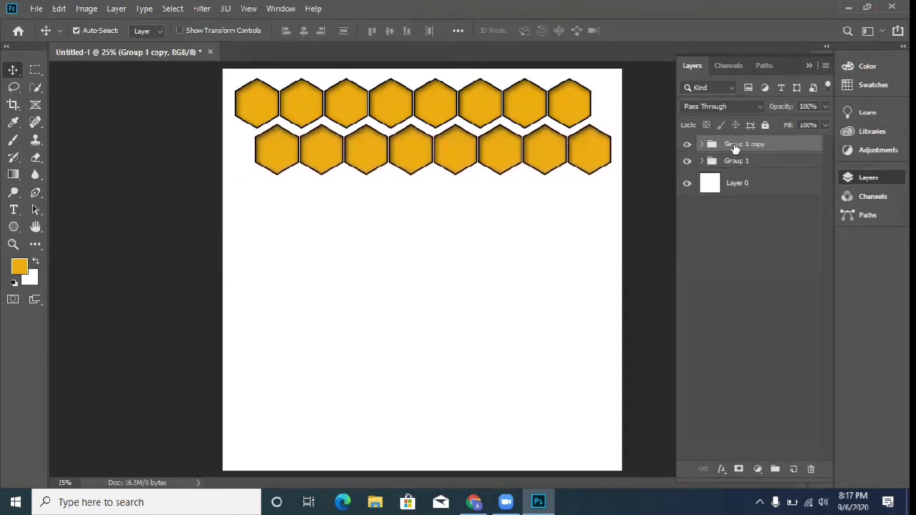
key(shift+Right)
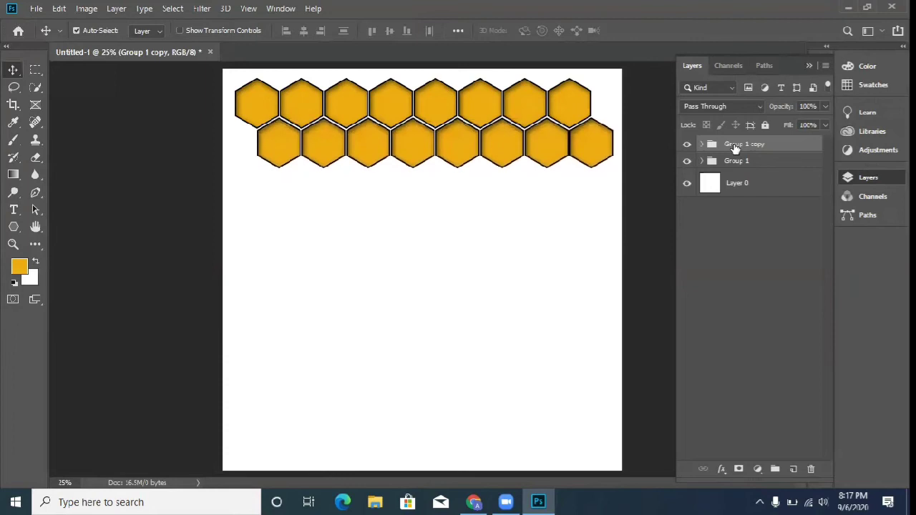
Add a third interlocking row below the second, then duplicate again for a fourth.
key(ctrl+j)
key(shift+Down)
key(shift+Down)
key(shift+Down)
key(shift+Down)
key(shift+Down)
key(shift+Down)
key(shift+Down)
key(shift+Down)
key(shift+Down)
key(shift+Down)
key(shift+Down)
key(shift+Down)
key(shift+Down)
key(shift+Down)
key(shift+Down)
key(shift+Down)
key(shift+Down)
key(shift+Down)
key(shift+Down)
key(shift+Down)
key(shift+Down)
key(shift+Down)
key(shift+Down)
key(shift+Down)
key(shift+Down)
key(shift+Down)
key(shift+Down)
key(shift+Down)
key(shift+Down)
key(shift+Down)
key(shift+Down)
key(shift+Down)
key(shift+Left)
key(shift+Left)
key(shift+Left)
key(shift+Left)
key(shift+Left)
key(shift+Left)
key(shift+Left)
key(shift+Left)
key(shift+Left)
key(shift+Left)
key(shift+Up)
key(shift+Up)
key(shift+Up)
key(shift+Up)
key(shift+Up)
key(shift+Up)
key(shift+Up)
key(shift+Left)
key(shift+Left)
key(shift+Up)
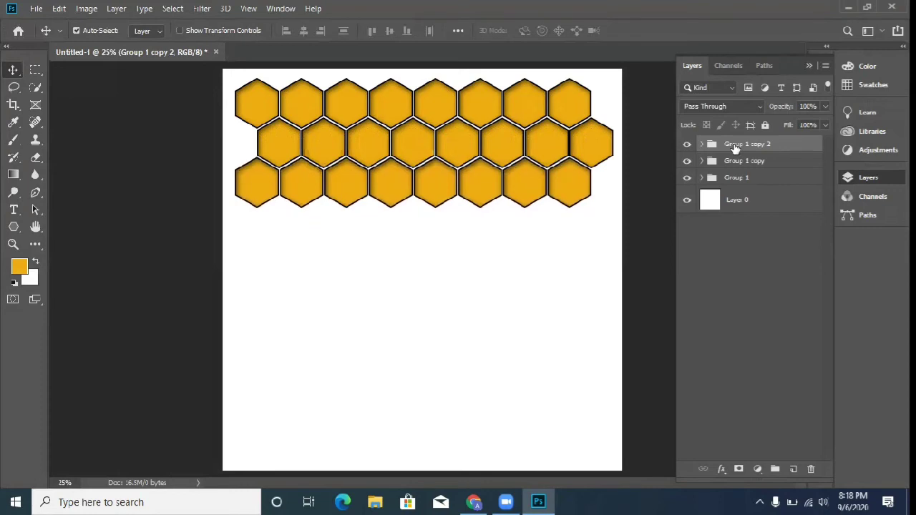
key(ctrl+j)
Nudge the new bottom row down, right and up so it interlocks with the row above.
key(shift+Down)
key(shift+Down)
key(shift+Down)
key(shift+Down)
key(shift+Down)
key(shift+Down)
key(shift+Down)
key(shift+Down)
key(shift+Down)
key(shift+Down)
key(shift+Down)
key(shift+Down)
key(shift+Down)
key(shift+Down)
key(shift+Down)
key(shift+Down)
key(shift+Down)
key(shift+Down)
key(shift+Down)
key(shift+Down)
key(shift+Down)
key(shift+Down)
key(shift+Down)
key(shift+Down)
key(shift+Down)
key(shift+Down)
key(shift+Down)
key(shift+Down)
key(shift+Down)
key(shift+Down)
key(shift+Right)
key(shift+Right)
key(shift+Right)
key(shift+Right)
key(shift+Right)
key(shift+Right)
key(shift+Right)
key(shift+Right)
key(shift+Up)
key(shift+Up)
key(shift+Up)
key(shift+Up)
key(shift+Up)
key(shift+Right)
key(shift+Right)
key(shift+Right)
key(shift+Up)
key(shift+Up)
key(shift+Right)
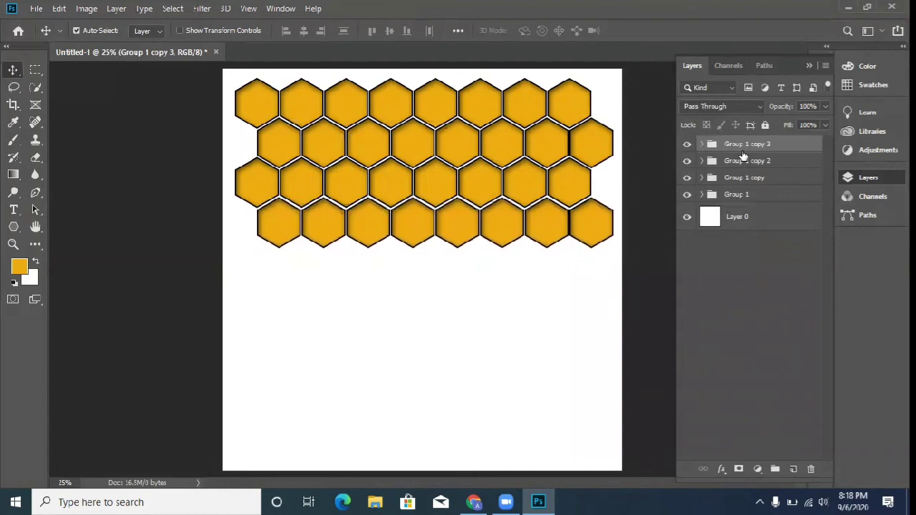
Duplicate the bottom row and fit the copy below, shifted left and up to interlock.
key(ctrl+j)
key(shift+Down)
key(shift+Down)
key(shift+Down)
key(shift+Down)
key(shift+Down)
key(shift+Down)
key(shift+Down)
key(shift+Down)
key(shift+Down)
key(shift+Down)
key(shift+Down)
key(shift+Down)
key(shift+Down)
key(shift+Down)
key(shift+Down)
key(shift+Down)
key(shift+Down)
key(shift+Down)
key(shift+Down)
key(shift+Down)
key(shift+Down)
key(shift+Down)
key(shift+Down)
key(shift+Down)
key(shift+Down)
key(shift+Down)
key(shift+Down)
key(shift+Down)
key(shift+Down)
key(shift+Down)
key(shift+Left)
key(shift+Left)
key(shift+Left)
key(shift+Left)
key(shift+Left)
key(shift+Left)
key(shift+Left)
key(shift+Left)
key(shift+Left)
key(shift+Left)
key(shift+Up)
key(shift+Up)
key(shift+Up)
key(shift+Up)
key(shift+Up)
key(shift+Up)
key(shift+Up)
key(shift+Left)
key(shift+Left)
key(shift+Up)
key(shift+Left)
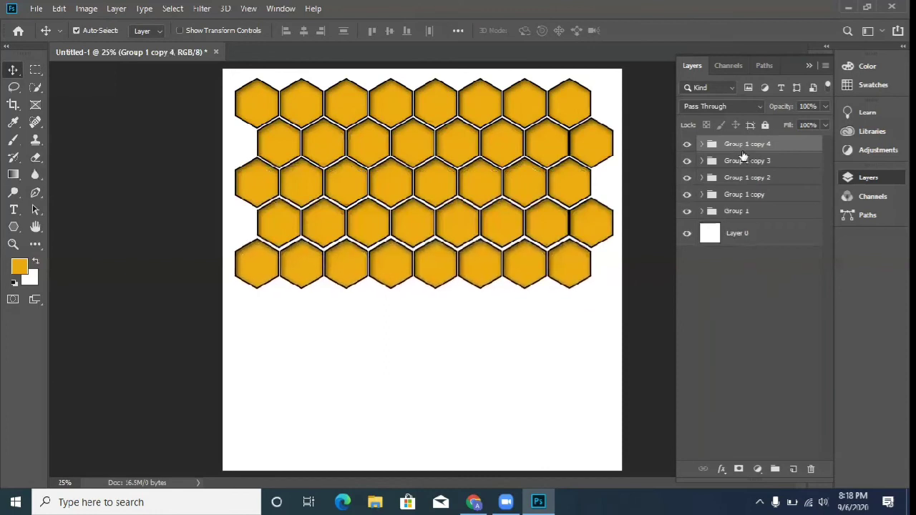
key(shift+Up)
key(Up)
key(Up)
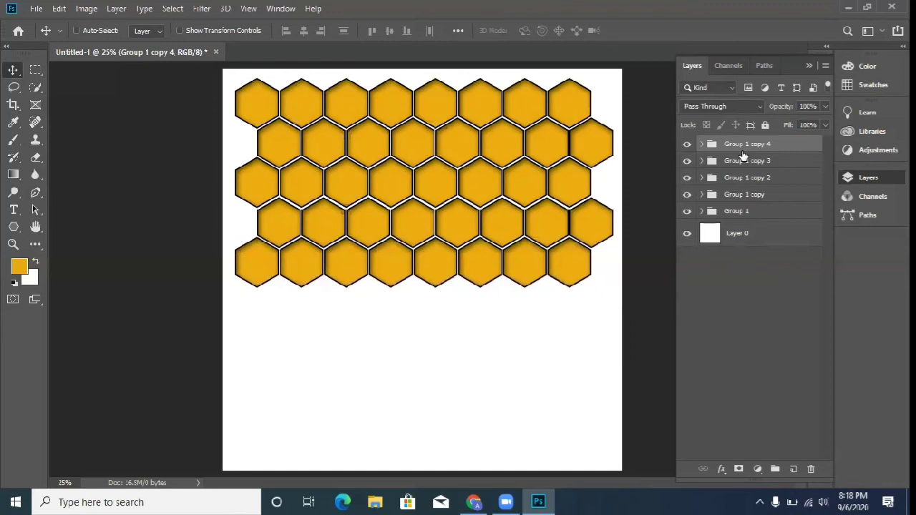
Add another duplicated row below, offset right and raised to close the gap.
key(ctrl+j)
key(shift+Down)
key(shift+Down)
key(shift+Down)
key(shift+Down)
key(shift+Down)
key(shift+Down)
key(shift+Down)
key(shift+Down)
key(shift+Down)
key(shift+Down)
key(shift+Down)
key(shift+Down)
key(shift+Down)
key(shift+Down)
key(shift+Down)
key(shift+Down)
key(shift+Down)
key(shift+Down)
key(shift+Down)
key(shift+Down)
key(shift+Down)
key(shift+Down)
key(shift+Down)
key(shift+Down)
key(shift+Down)
key(shift+Down)
key(shift+Down)
key(shift+Down)
key(shift+Down)
key(shift+Right)
key(shift+Right)
key(shift+Right)
key(shift+Right)
key(shift+Right)
key(shift+Right)
key(shift+Right)
key(shift+Right)
key(shift+Right)
key(shift+Right)
key(shift+Right)
key(shift+Right)
key(shift+Right)
key(shift+Up)
key(shift+Up)
key(shift+Up)
key(shift+Up)
key(shift+Up)
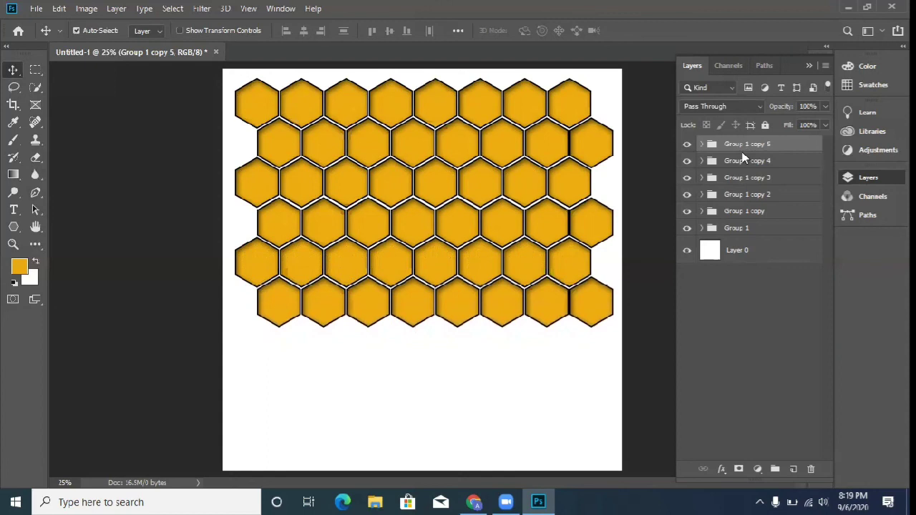
Add the seventh row, shifted left and up to nest against the sixth.
key(ctrl+j)
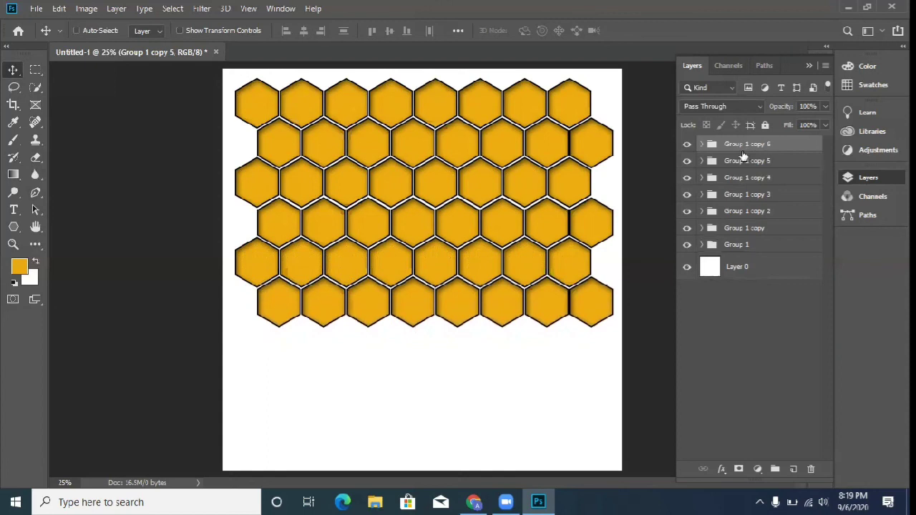
key(shift+Down)
key(shift+Down)
key(shift+Down)
key(shift+Down)
key(shift+Down)
key(shift+Down)
key(shift+Down)
key(shift+Down)
key(shift+Down)
key(shift+Down)
key(shift+Down)
key(shift+Down)
key(shift+Down)
key(shift+Down)
key(shift+Down)
key(shift+Down)
key(shift+Down)
key(shift+Down)
key(shift+Down)
key(shift+Down)
key(shift+Down)
key(shift+Down)
key(shift+Down)
key(shift+Down)
key(shift+Down)
key(shift+Down)
key(shift+Down)
key(shift+Down)
key(shift+Down)
key(shift+Down)
key(shift+Left)
key(shift+Left)
key(shift+Left)
key(shift+Left)
key(shift+Left)
key(shift+Left)
key(shift+Left)
key(shift+Left)
key(shift+Left)
key(shift+Left)
key(shift+Left)
key(shift+Left)
key(shift+Left)
key(shift+Up)
key(shift+Up)
key(shift+Up)
key(shift+Up)
key(shift+Up)
key(shift+Up)
key(shift+Right)
key(shift+Up)
key(shift+Up)
key(shift+Up)
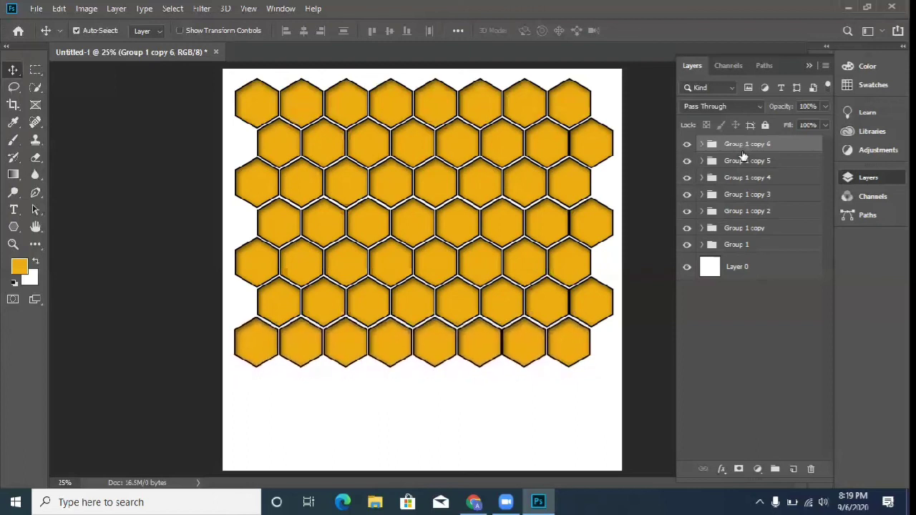
key(shift+Up)
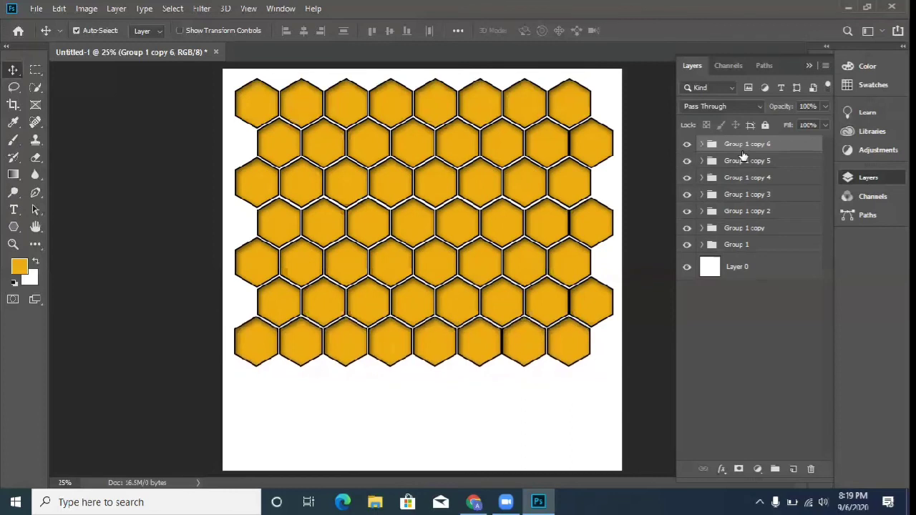
Add an eighth hexagon row below, offset right and raised into place.
key(shift+Down)
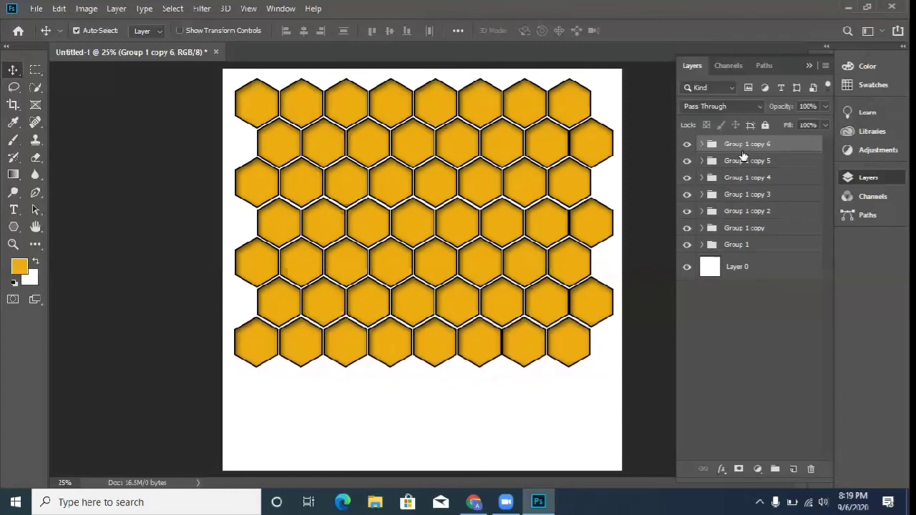
key(ctrl+j)
key(shift+Down)
key(shift+Down)
key(shift+Down)
key(shift+Down)
key(shift+Down)
key(shift+Down)
key(shift+Down)
key(shift+Down)
key(shift+Down)
key(shift+Down)
key(shift+Down)
key(shift+Down)
key(shift+Down)
key(shift+Down)
key(shift+Down)
key(shift+Down)
key(shift+Down)
key(shift+Down)
key(shift+Down)
key(shift+Down)
key(shift+Down)
key(shift+Down)
key(shift+Down)
key(shift+Down)
key(shift+Down)
key(shift+Down)
key(shift+Down)
key(shift+Down)
key(shift+Down)
key(shift+Down)
key(shift+Down)
key(shift+Down)
key(shift+Down)
key(shift+Down)
key(shift+Right)
key(shift+Right)
key(shift+Right)
key(shift+Right)
key(shift+Right)
key(shift+Right)
key(shift+Right)
key(shift+Right)
key(shift+Right)
key(shift+Right)
key(shift+Right)
key(shift+Right)
key(shift+Up)
key(shift+Up)
key(shift+Up)
key(shift+Up)
key(shift+Up)
key(shift+Up)
key(shift+Up)
key(shift+Up)
key(shift+Up)
key(shift+Up)
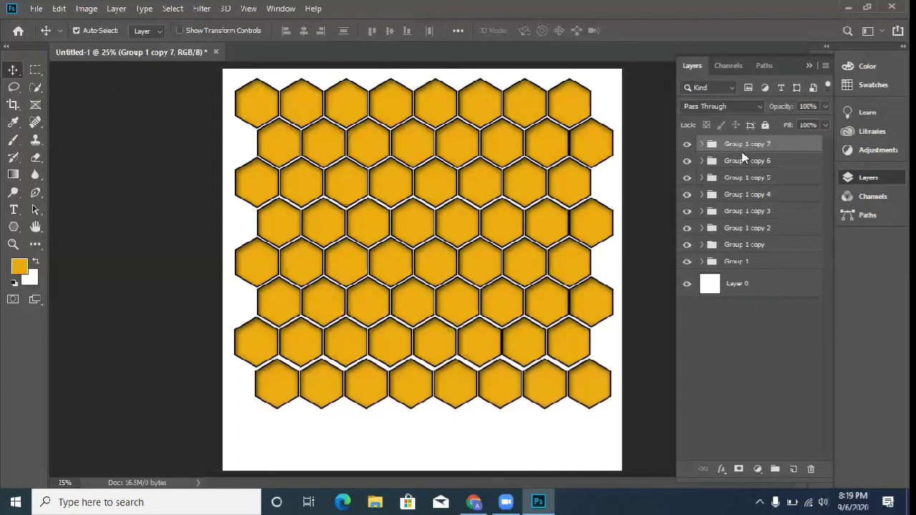
key(shift+Up)
key(shift+Up)
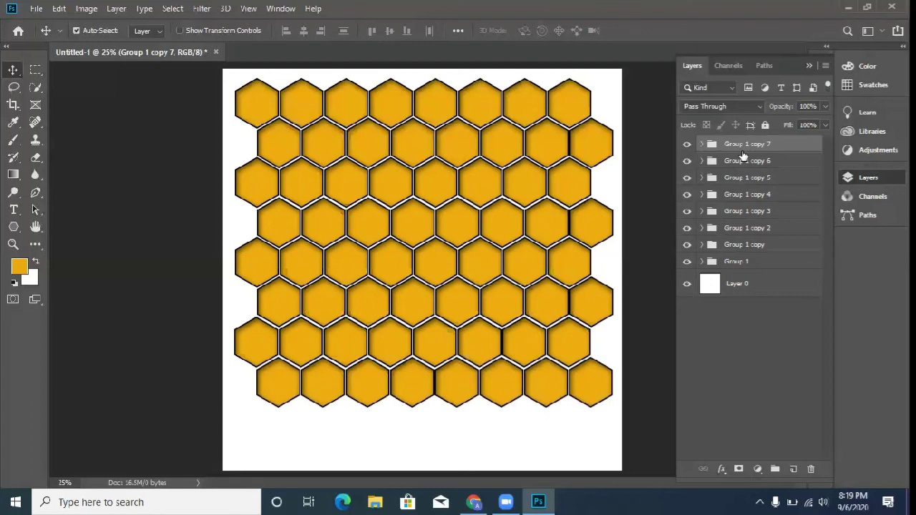
Add a ninth row at the canvas bottom, shifted left and up to nest against the eighth.
key(ctrl+j)
key(shift+Down)
key(shift+Down)
key(shift+Down)
key(shift+Down)
key(shift+Down)
key(shift+Down)
key(shift+Down)
key(shift+Down)
key(shift+Down)
key(shift+Down)
key(shift+Down)
key(shift+Down)
key(shift+Down)
key(shift+Down)
key(shift+Down)
key(shift+Down)
key(shift+Down)
key(shift+Down)
key(shift+Down)
key(shift+Down)
key(shift+Down)
key(shift+Down)
key(shift+Down)
key(shift+Down)
key(shift+Down)
key(shift+Down)
key(shift+Down)
key(shift+Down)
key(shift+Down)
key(shift+Down)
key(shift+Down)
key(shift+Down)
key(shift+Left)
key(shift+Left)
key(shift+Left)
key(shift+Left)
key(shift+Left)
key(shift+Left)
key(shift+Left)
key(shift+Left)
key(shift+Left)
key(shift+Left)
key(shift+Left)
key(shift+Up)
key(shift+Up)
key(shift+Up)
key(shift+Up)
key(shift+Up)
key(shift+Up)
key(shift+Up)
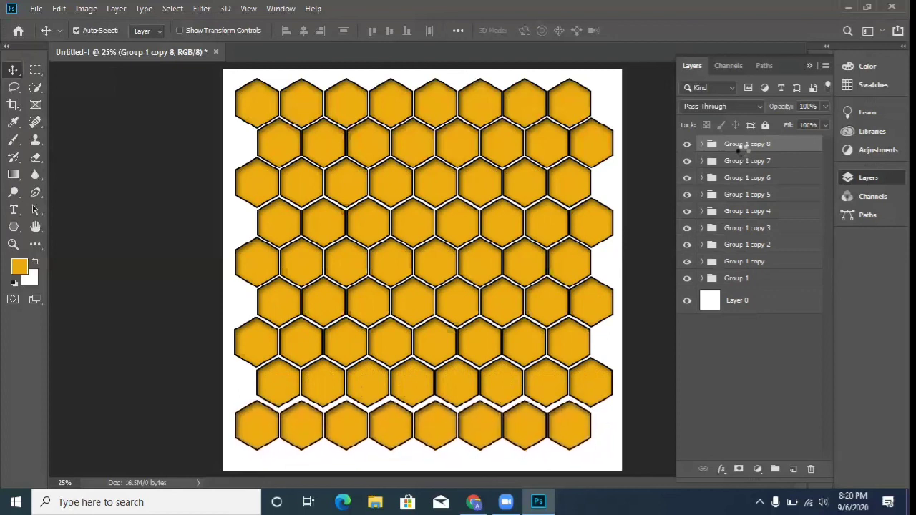
key(shift+Up)
key(shift+Up)
key(shift+Up)
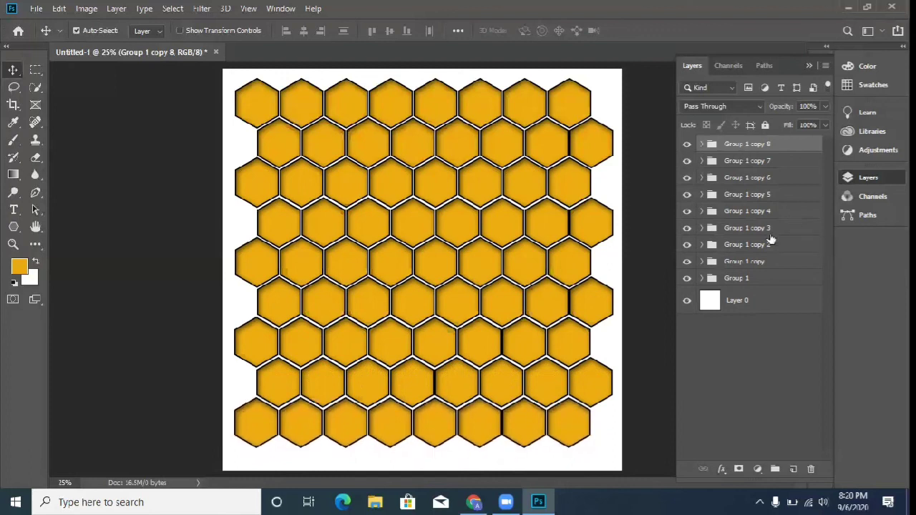
Group all nine row groups into Group 2 and scale it about 135.76% to cover the canvas.
shift+click(746, 281)
key(ctrl+g)
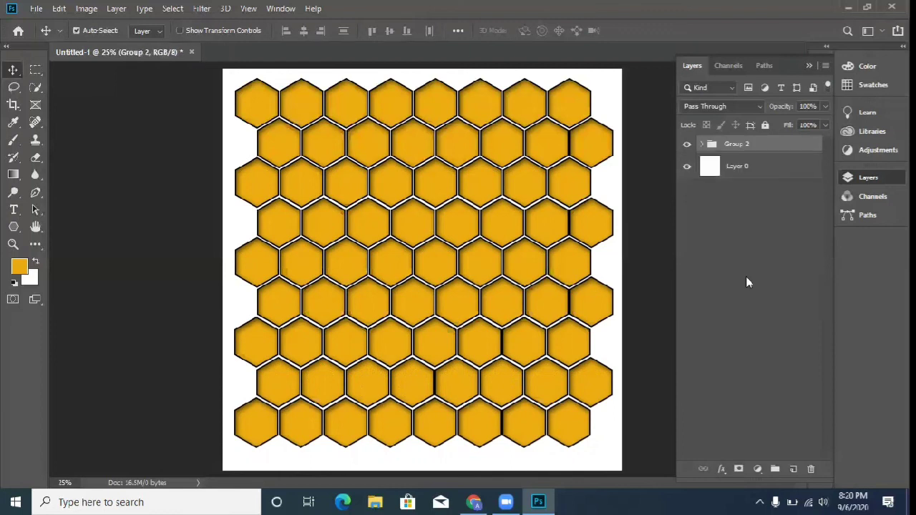
key(ctrl+t)
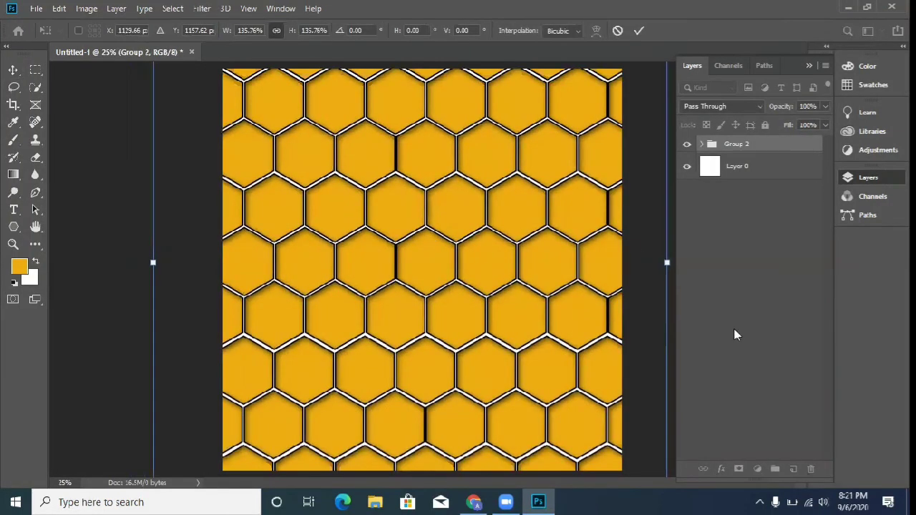
key(Return)
click(744, 339)
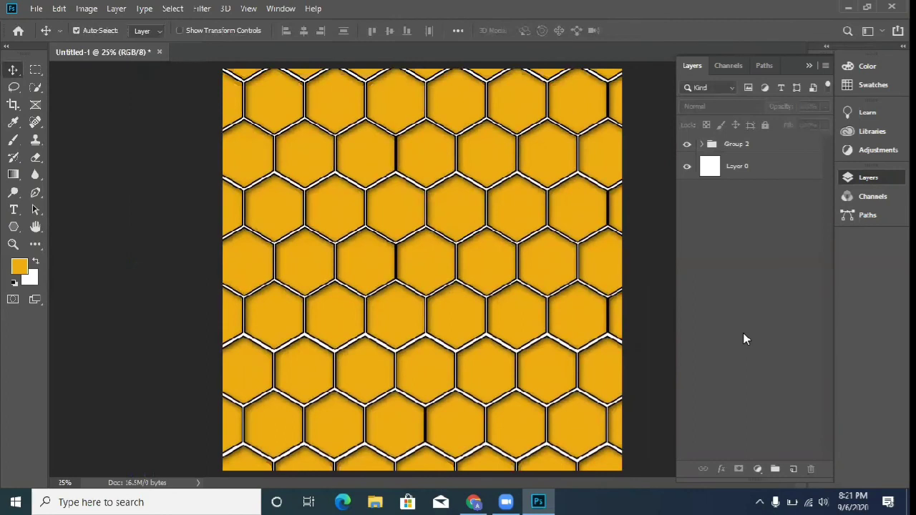